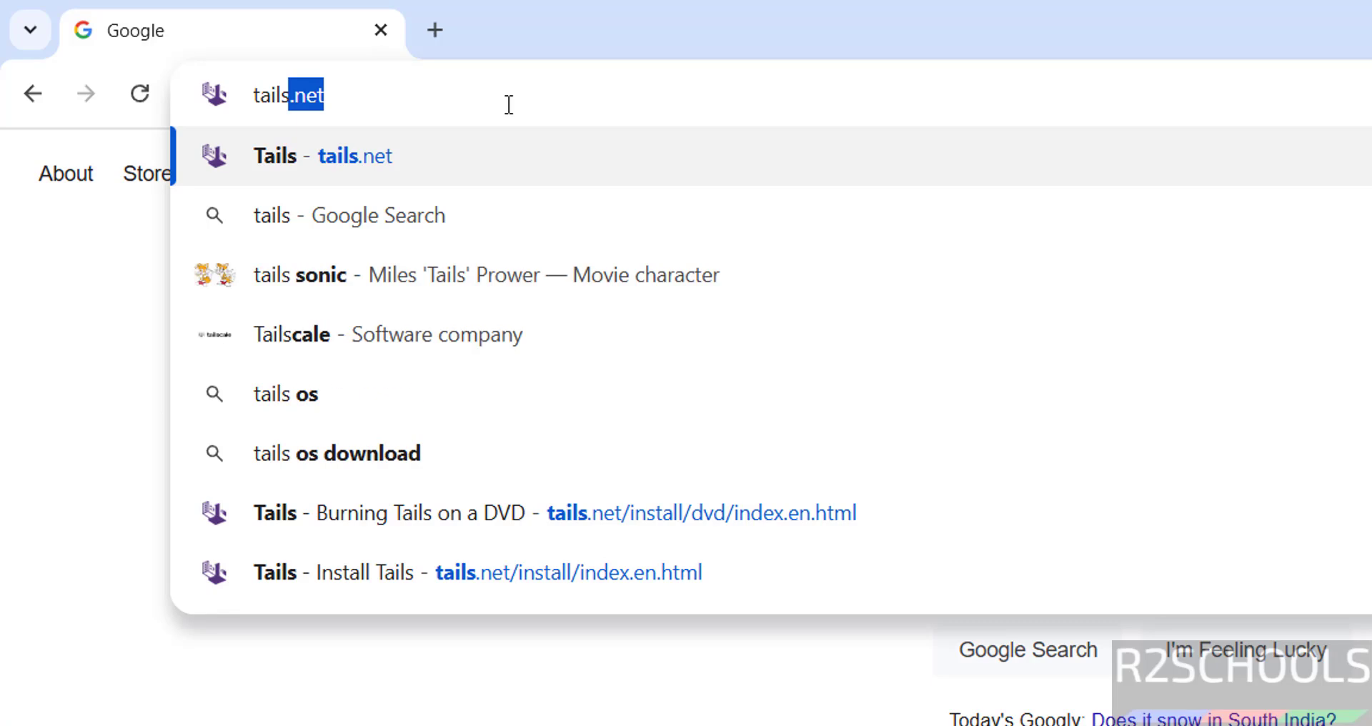
# Step: Open tails.net and go from its install section to the page about burning a Tails DVD
pyautogui.write('.net')
pyautogui.press('Return')
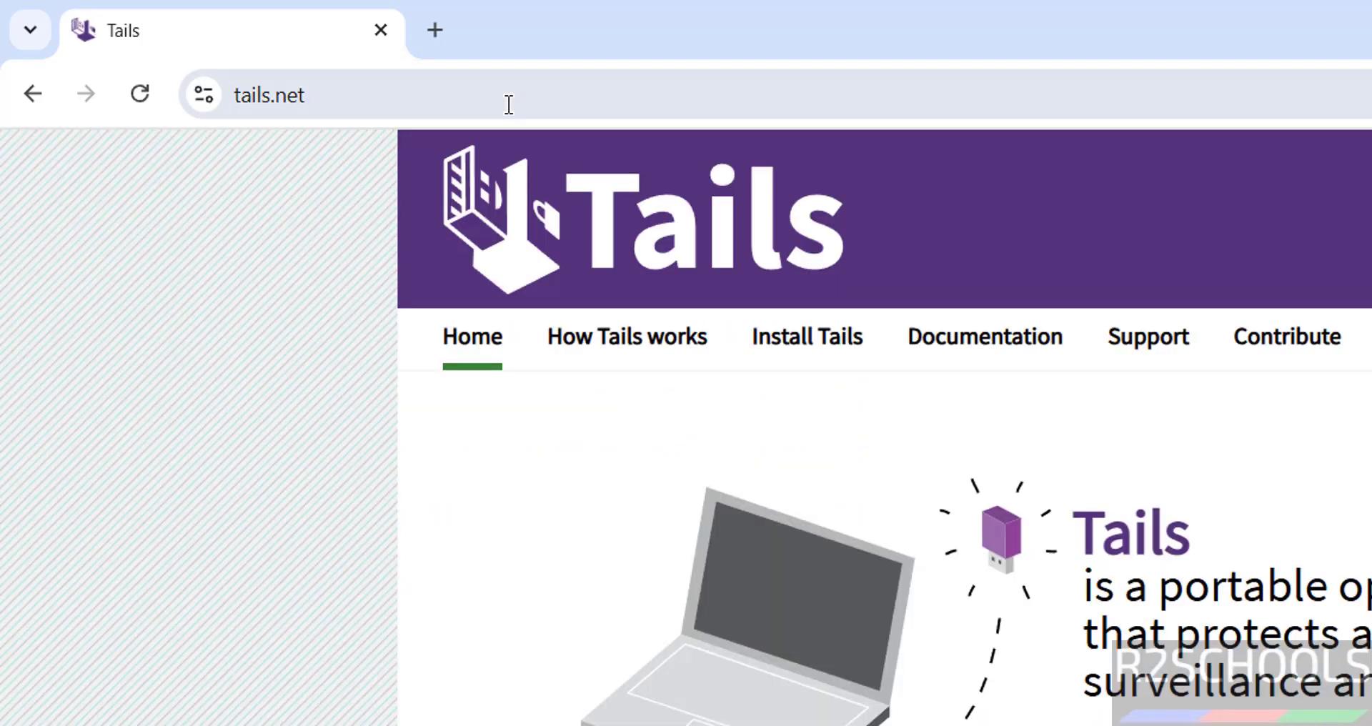
pyautogui.click(815, 347)
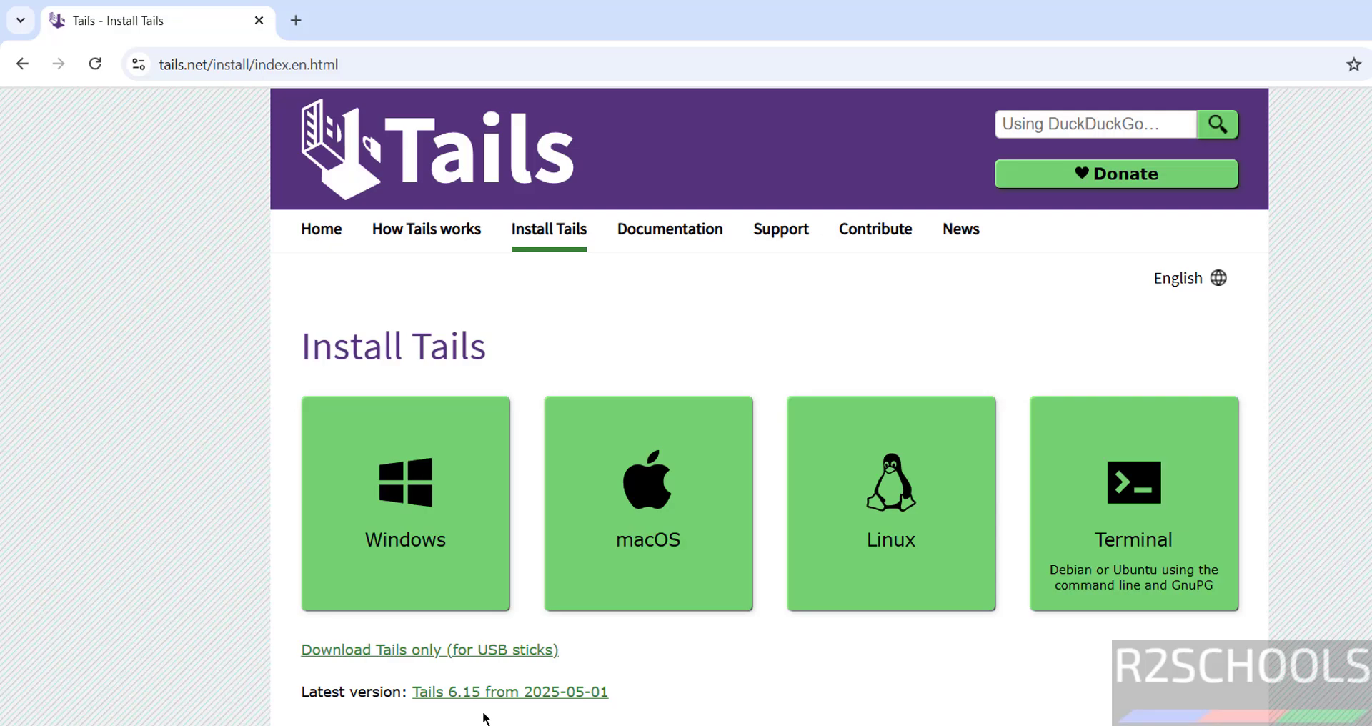
pyautogui.scroll(-12, 484, 717)
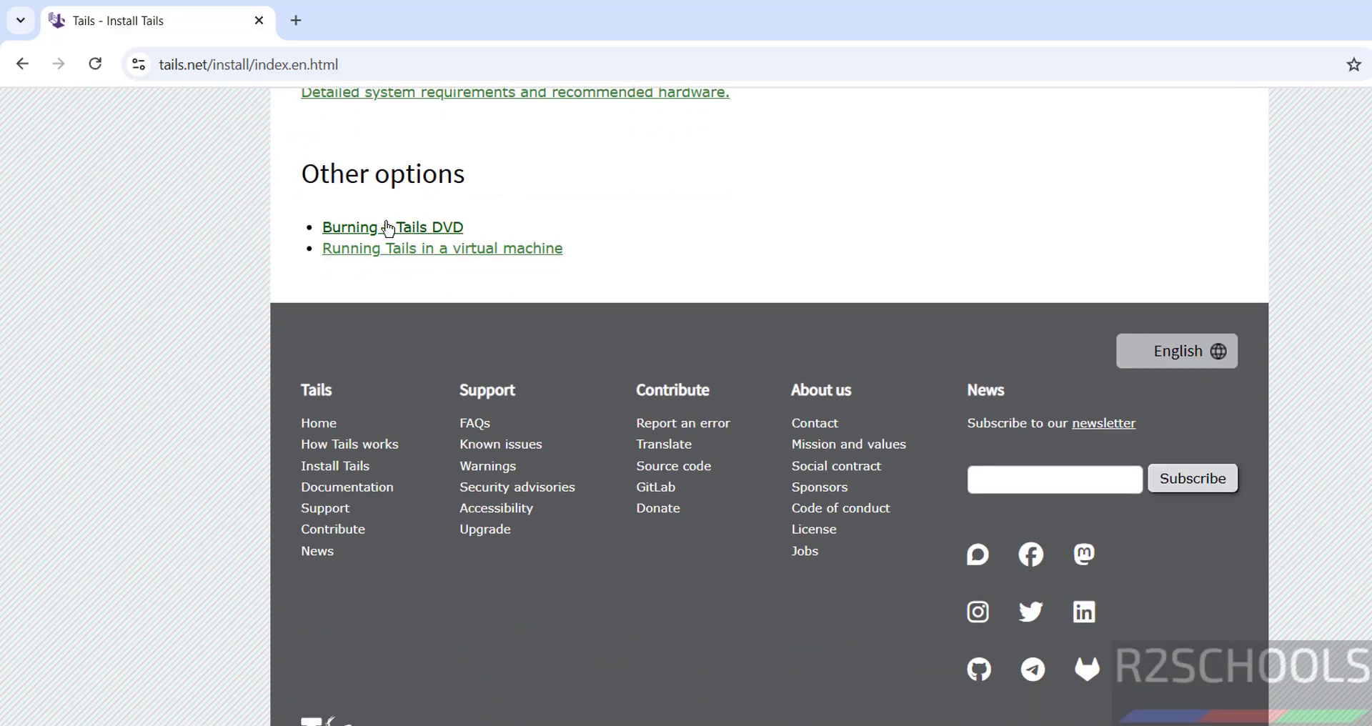
pyautogui.click(388, 228)
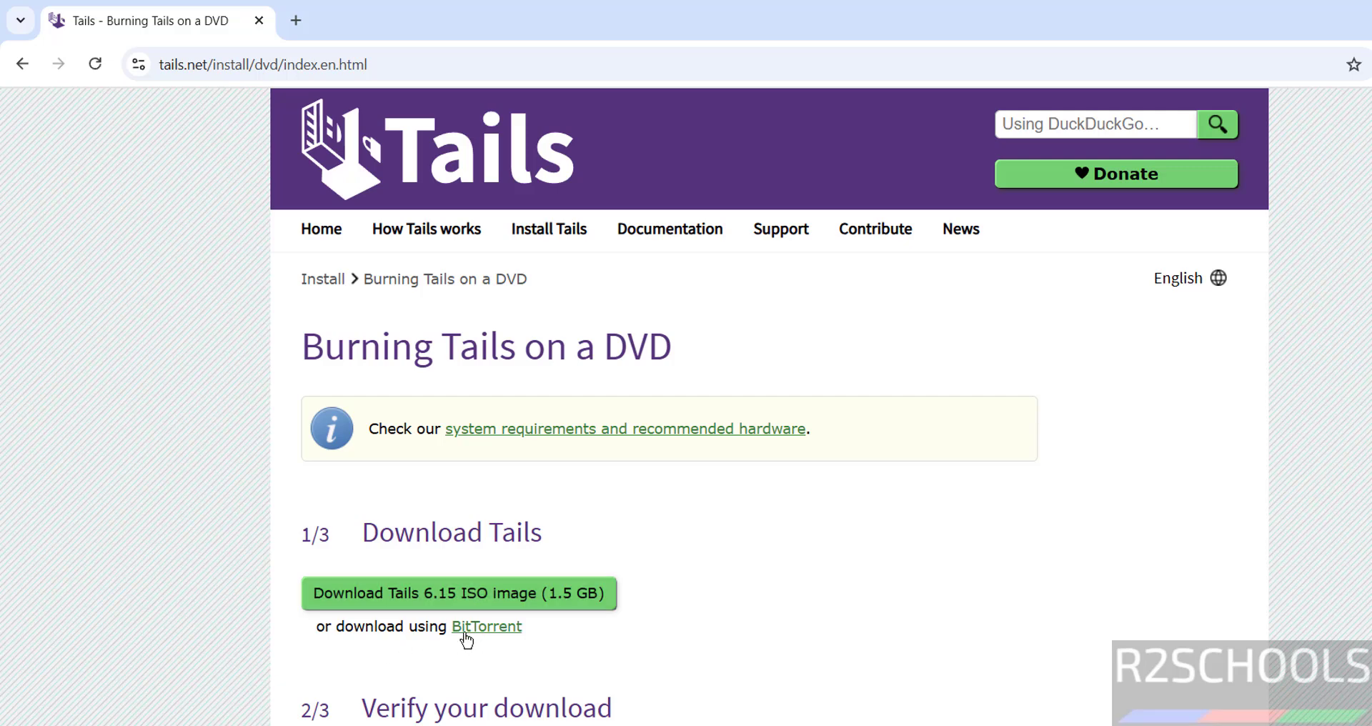
# Step: Start downloading the Tails 6.15 ISO image and cancel that duplicate download in the download history
pyautogui.click(397, 602)
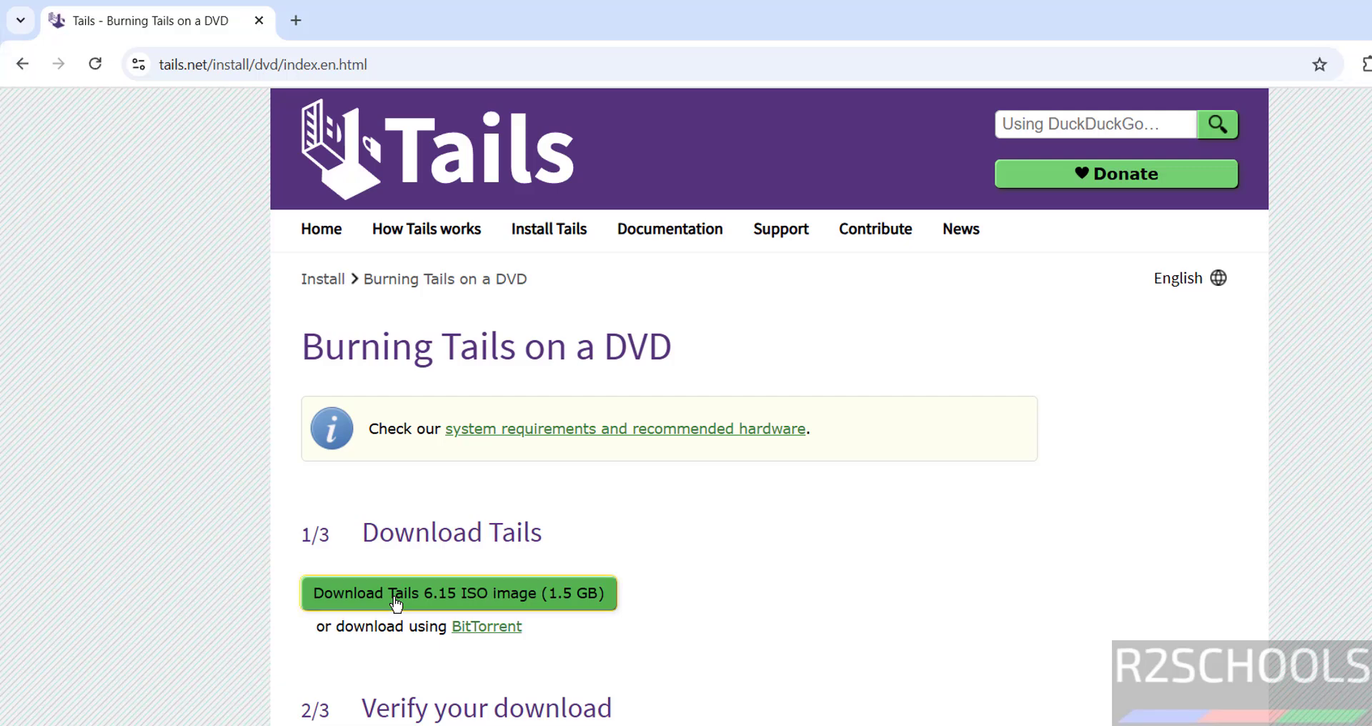
pyautogui.hotkey('ctrl', 'j')
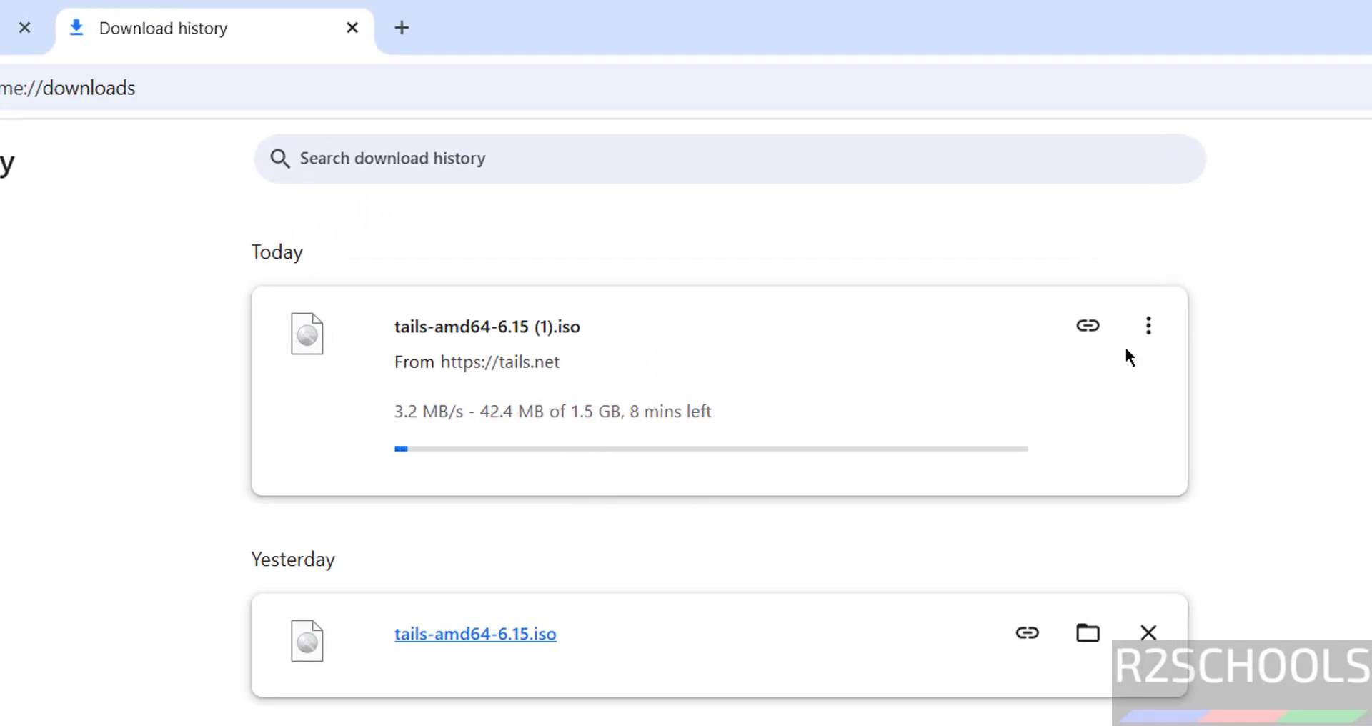
pyautogui.click(1148, 326)
pyautogui.click(1072, 389)
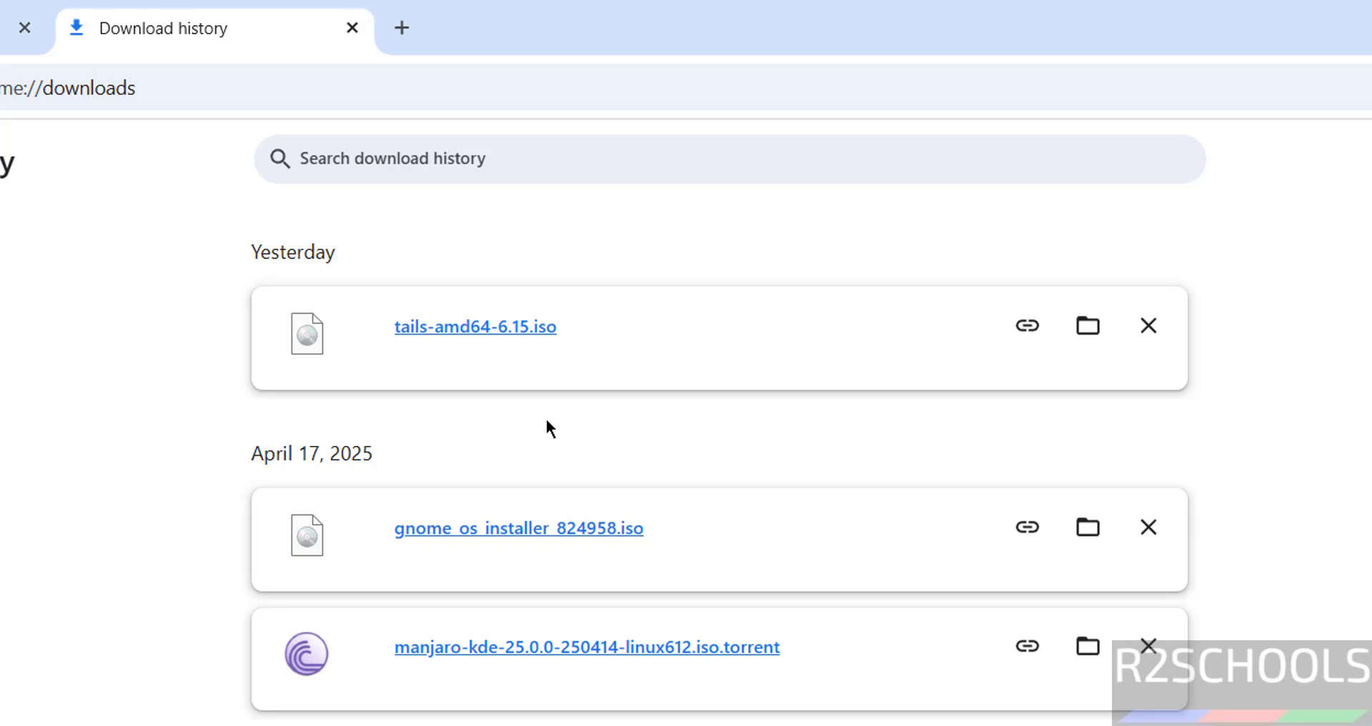
# Step: Launch VMware Workstation Pro and start a new virtual machine with the Typical configuration
pyautogui.press('super')
pyautogui.write('vm')
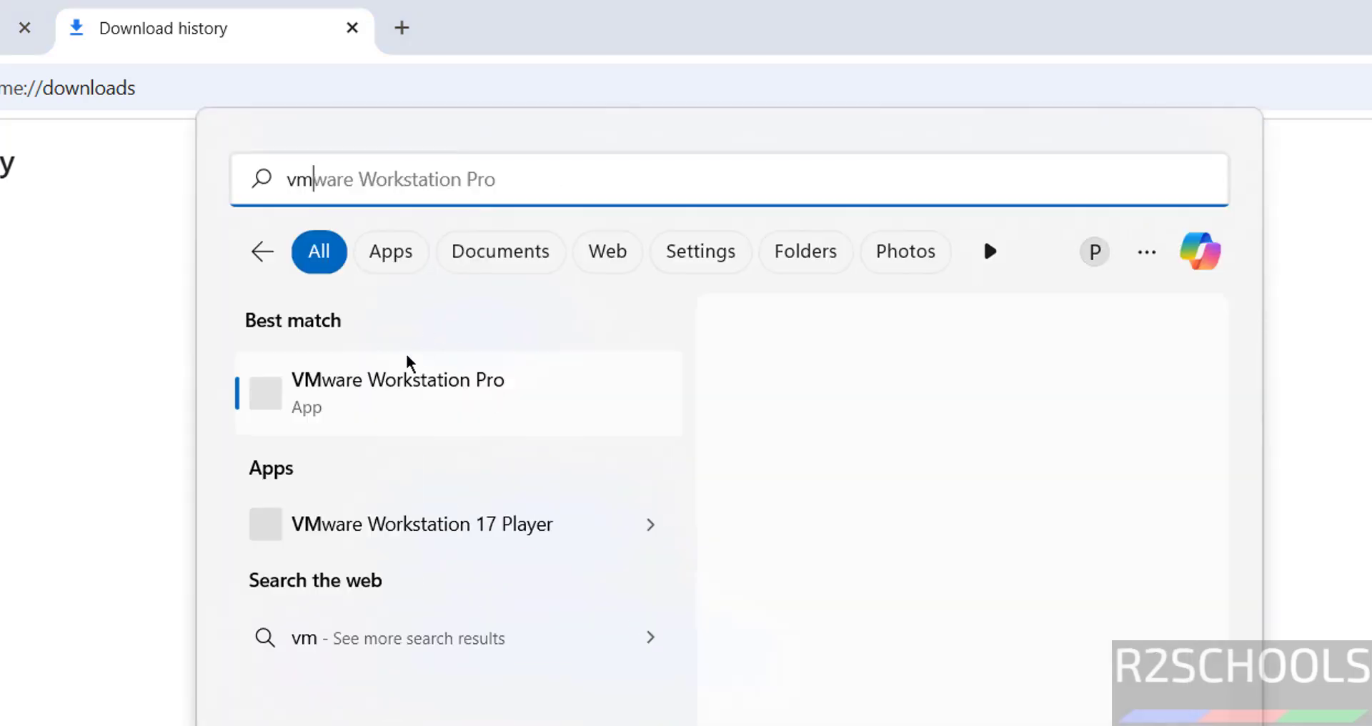
pyautogui.click(394, 375)
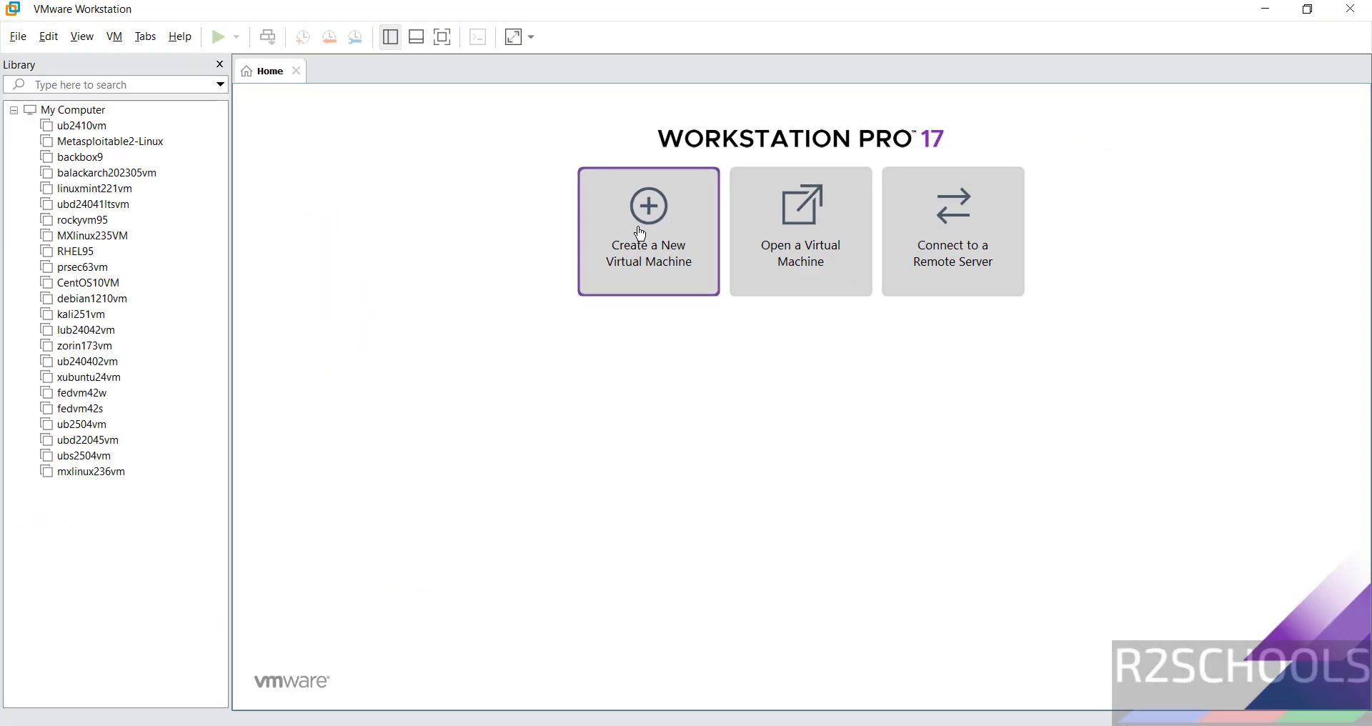
pyautogui.click(20, 39)
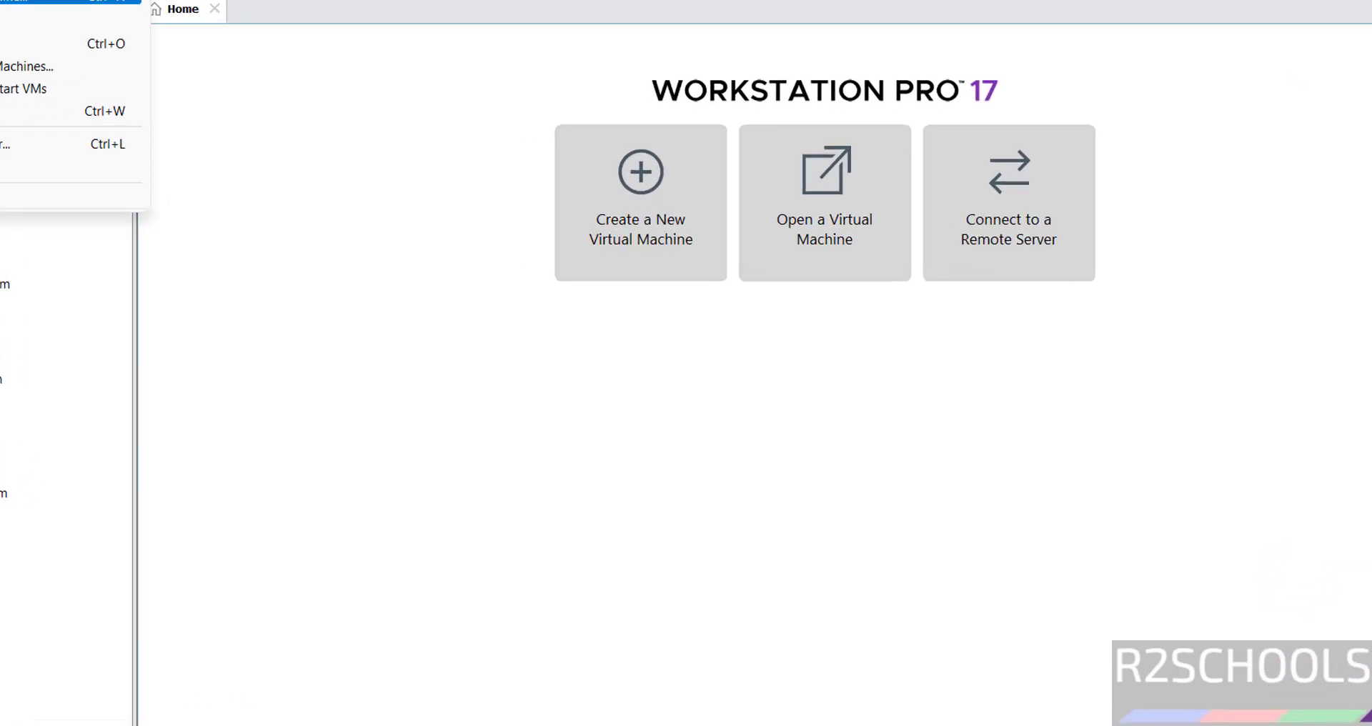
pyautogui.click(25, 60)
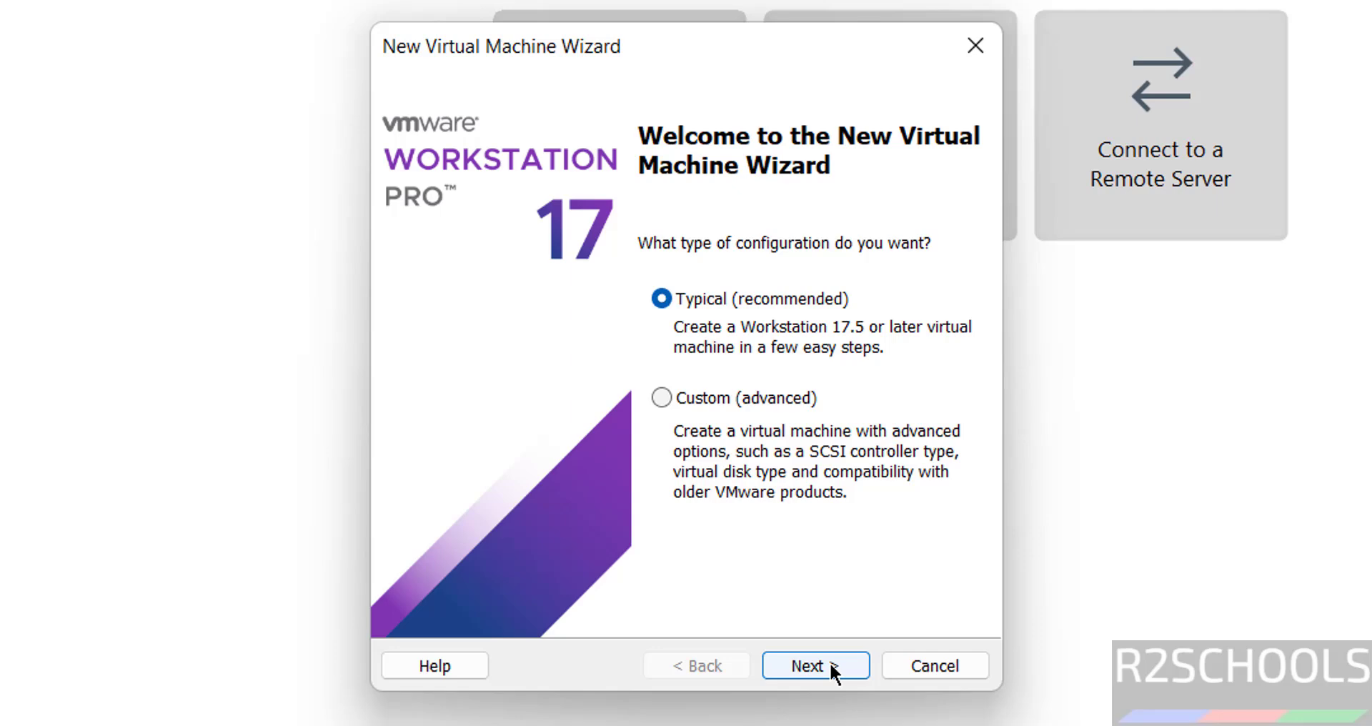
pyautogui.click(832, 668)
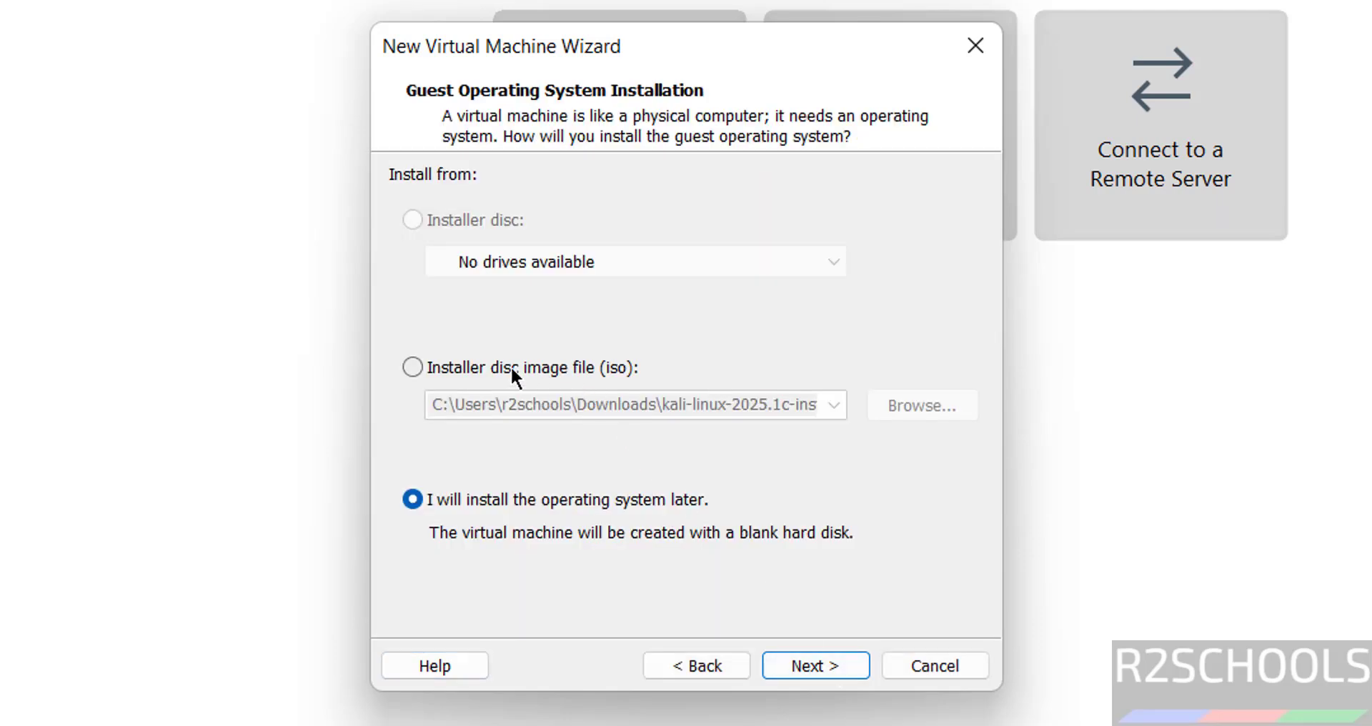
# Step: Choose tails-amd64-6.15.iso from the Downloads folder as the installer disc image
pyautogui.click(512, 370)
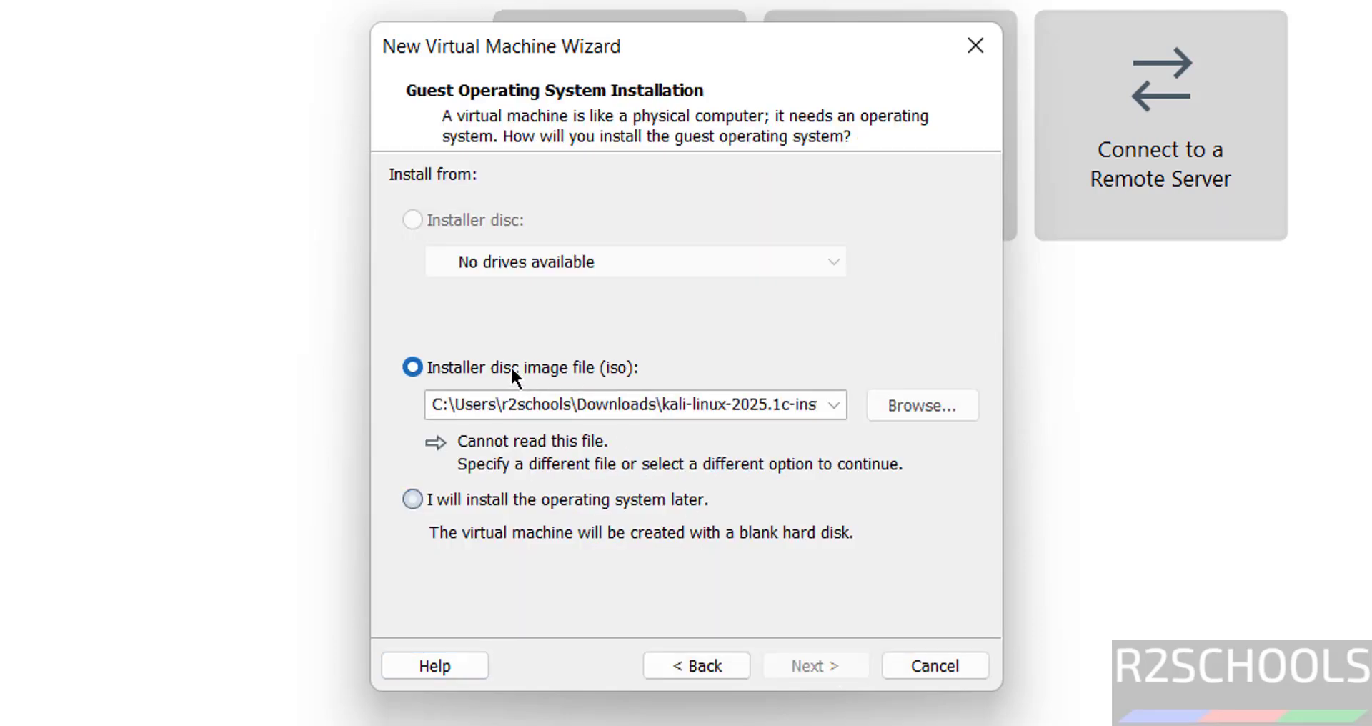
pyautogui.click(922, 406)
pyautogui.click(709, 358)
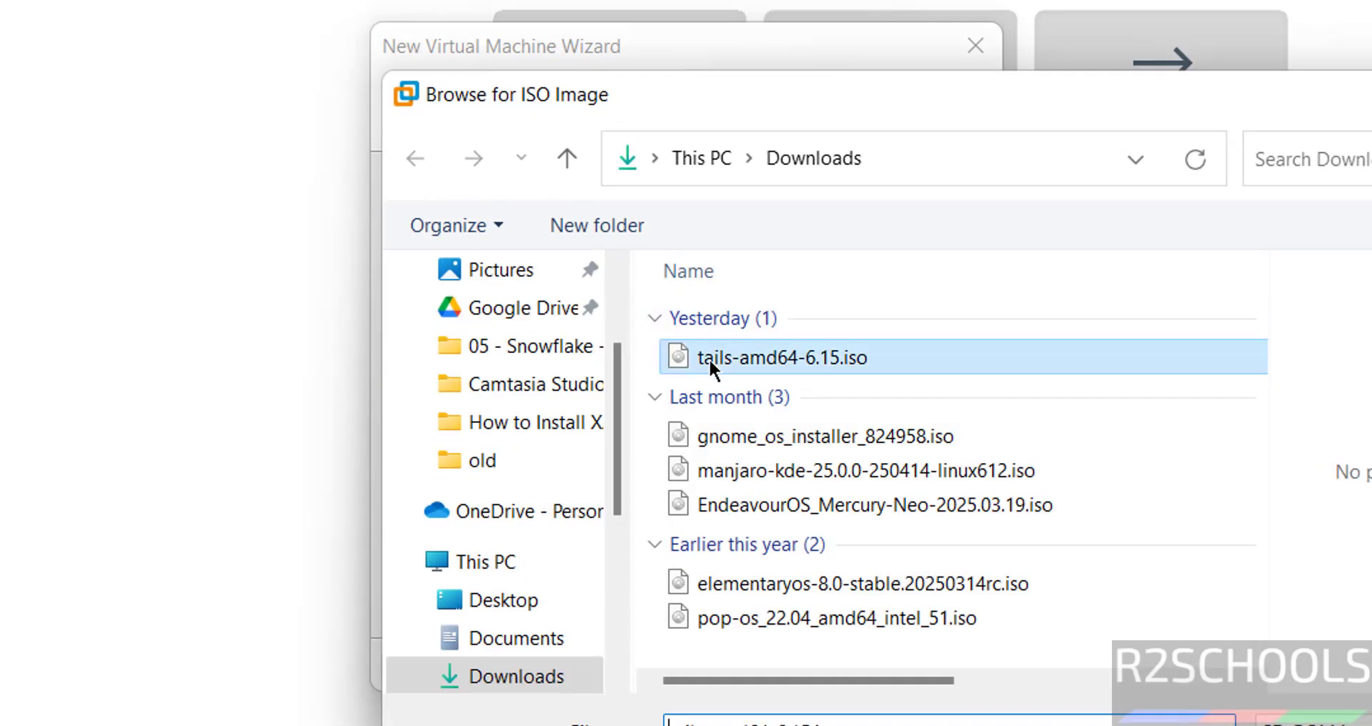
pyautogui.click(1293, 725)
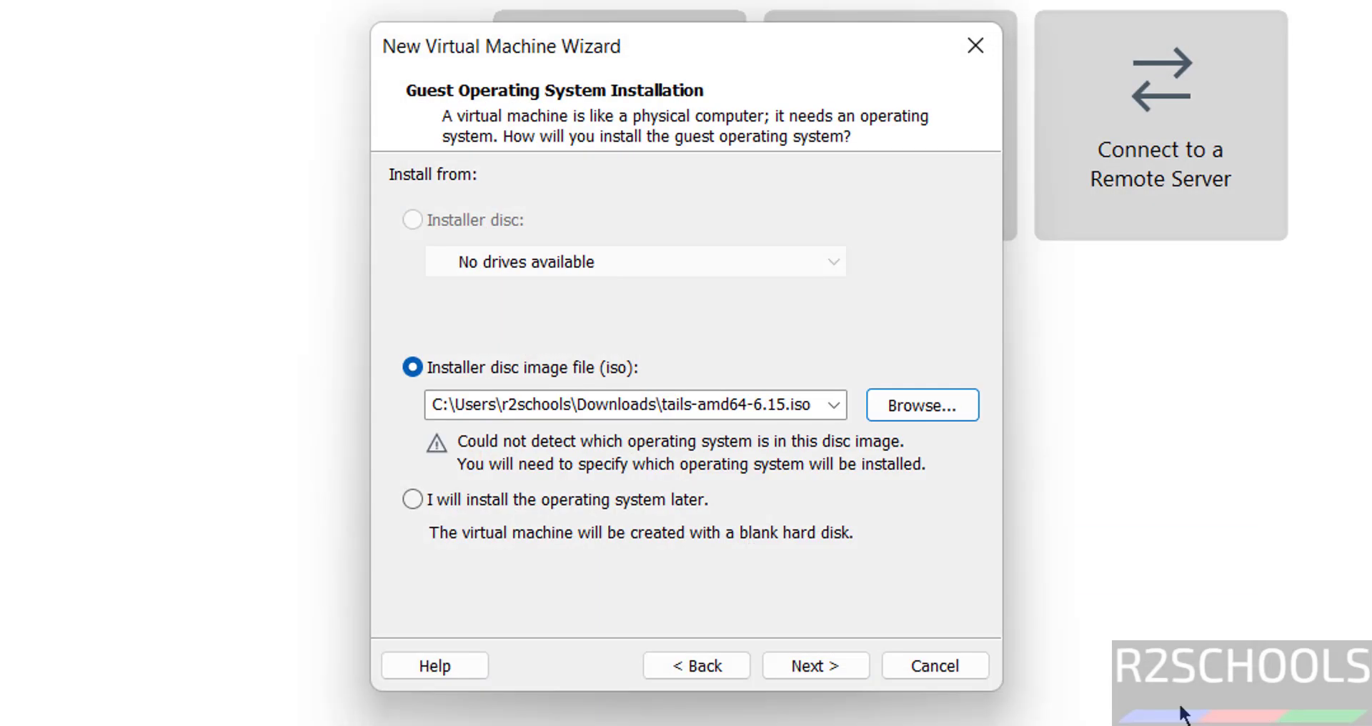
pyautogui.click(828, 665)
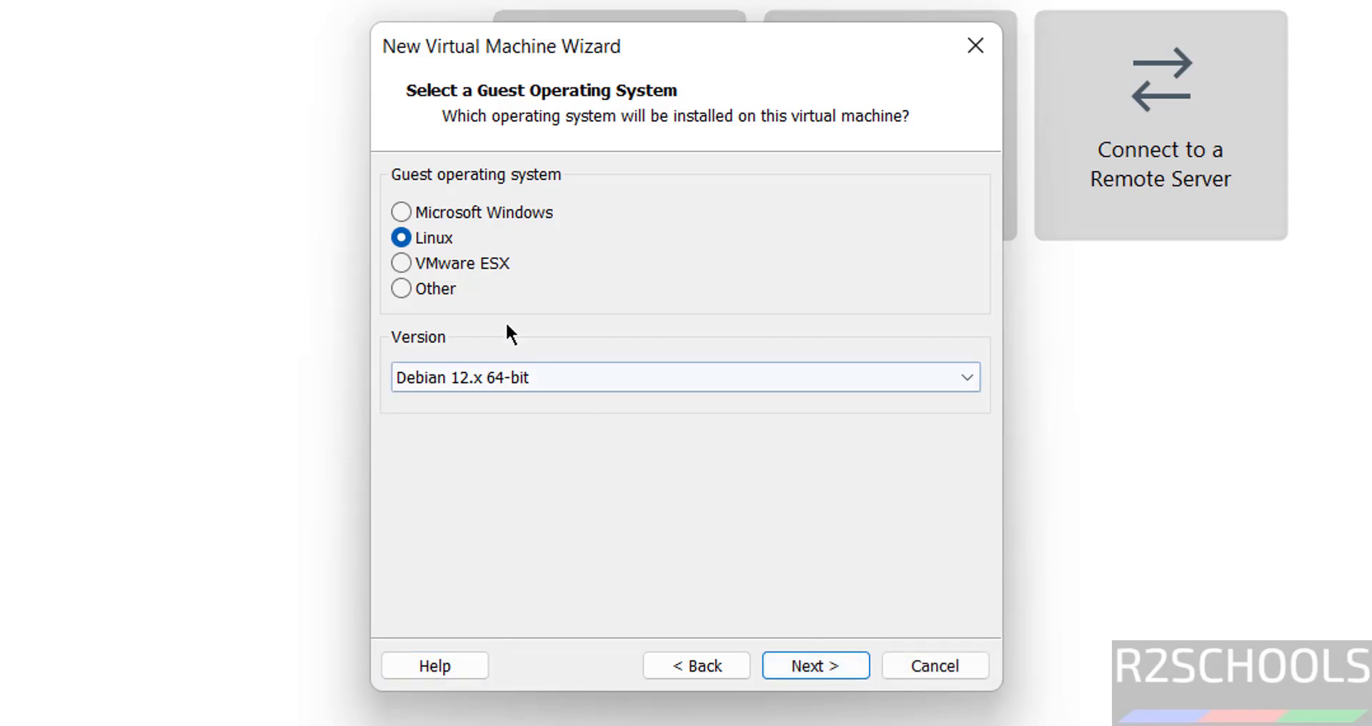
# Step: Accept Linux as the guest operating system with version Debian 12.x 64-bit
pyautogui.click(447, 376)
pyautogui.click(450, 377)
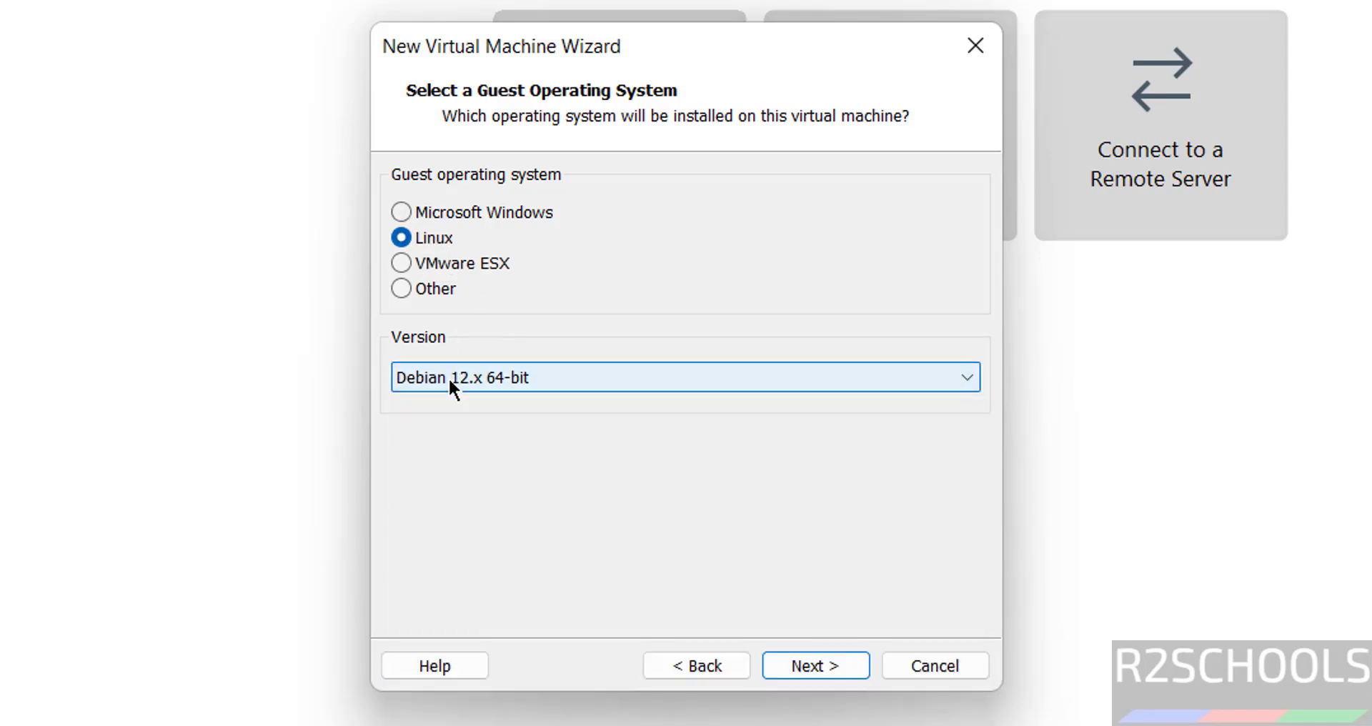
pyautogui.click(845, 666)
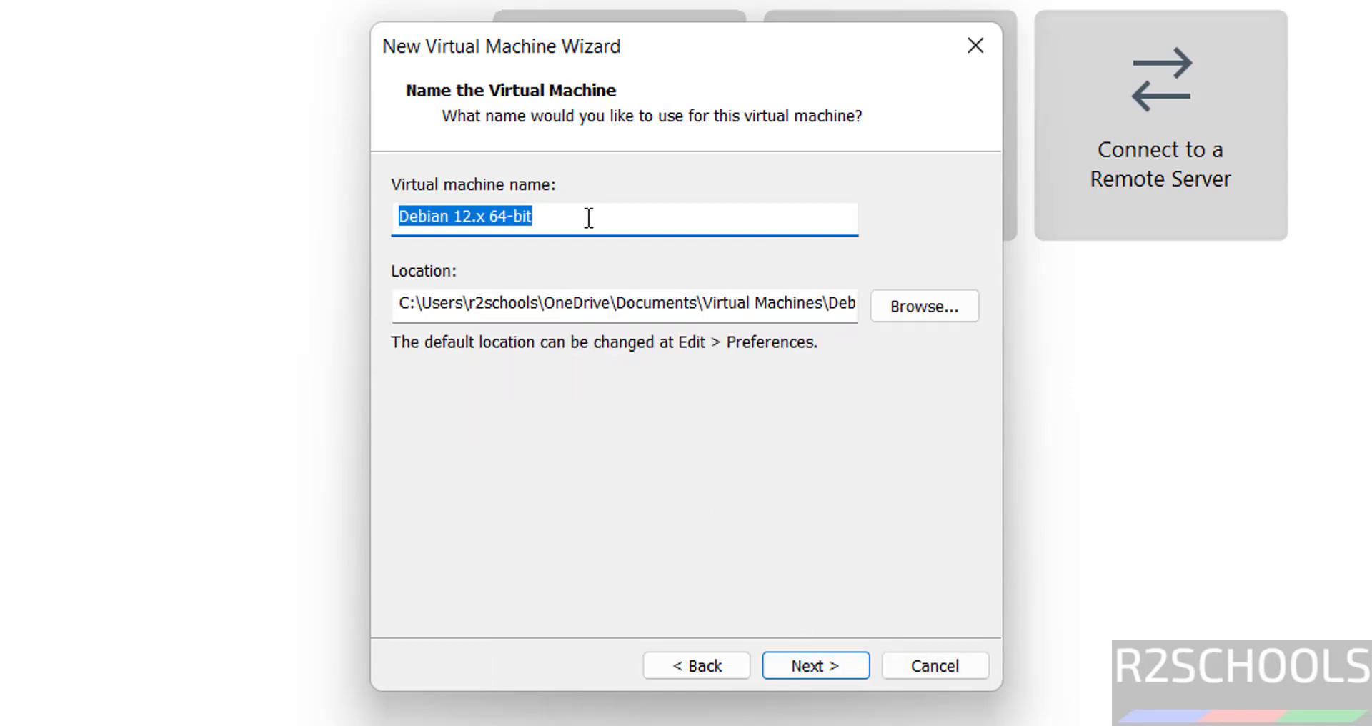
# Step: Name the virtual machine tails615vm and copy the name for reuse
pyautogui.write('tails')
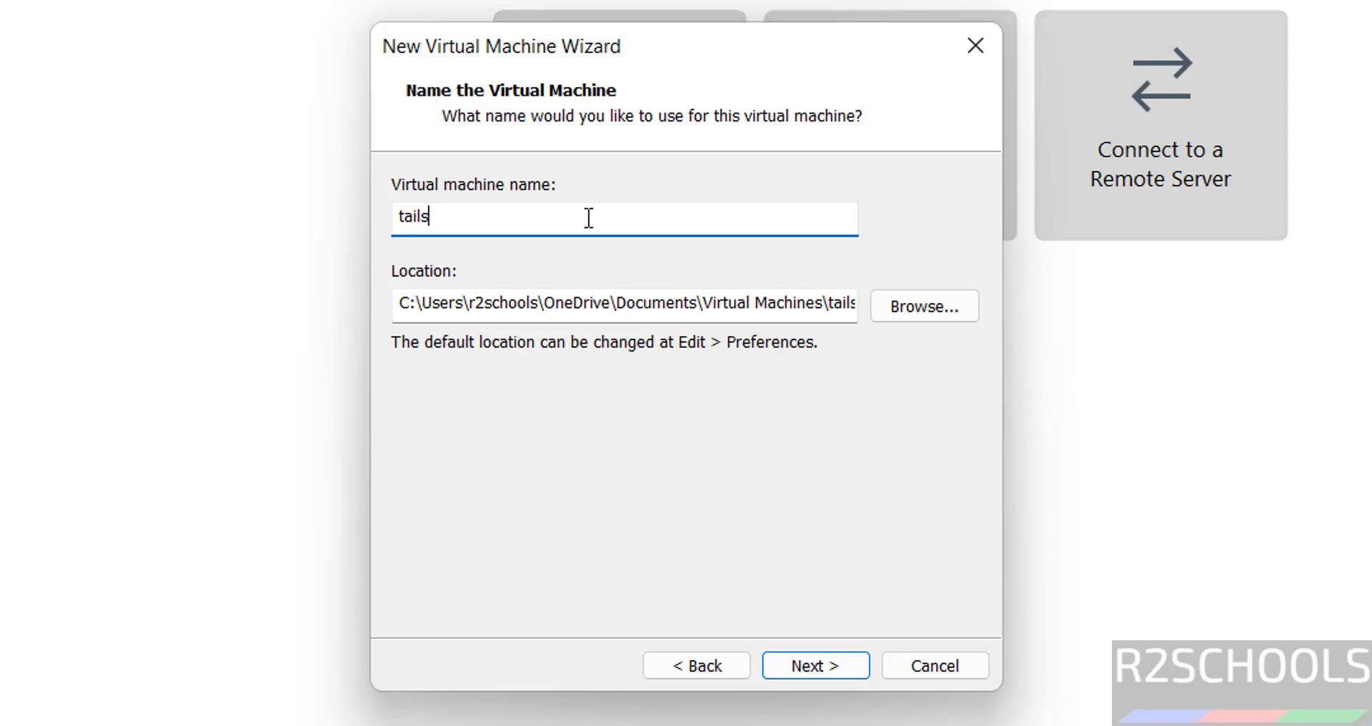
pyautogui.write('615vm')
pyautogui.hotkey('ctrl', 'a')
pyautogui.hotkey('ctrl', 'c')
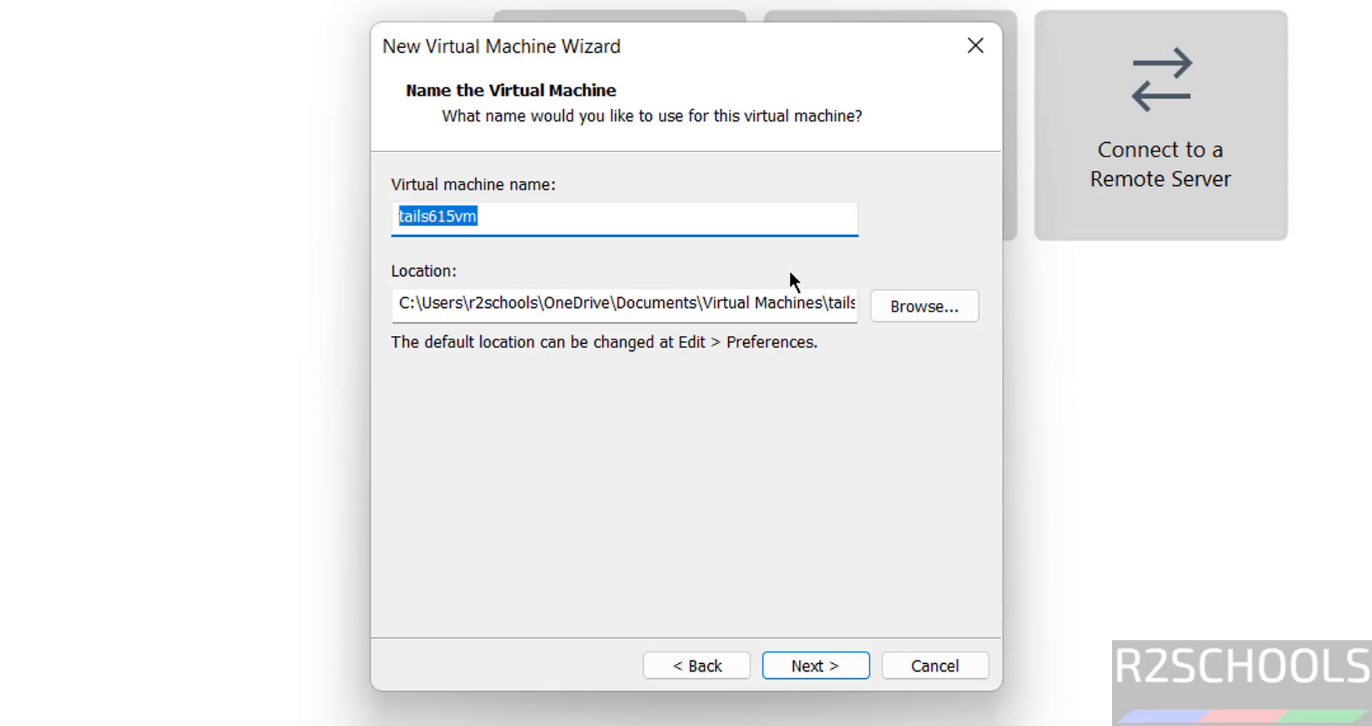
# Step: Create a folder named tails615vm inside E:\VMS and use it as the virtual machine's location
pyautogui.click(929, 307)
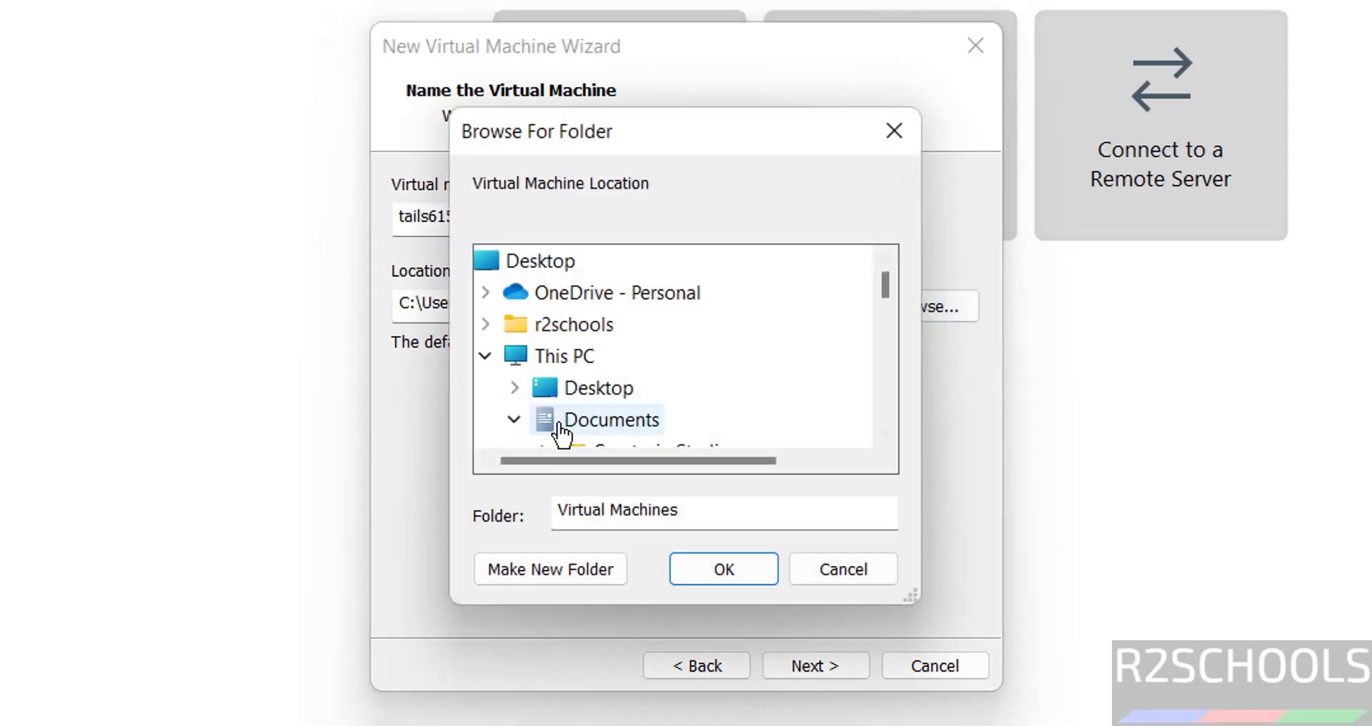
pyautogui.click(512, 421)
pyautogui.scroll(-2, 881, 332)
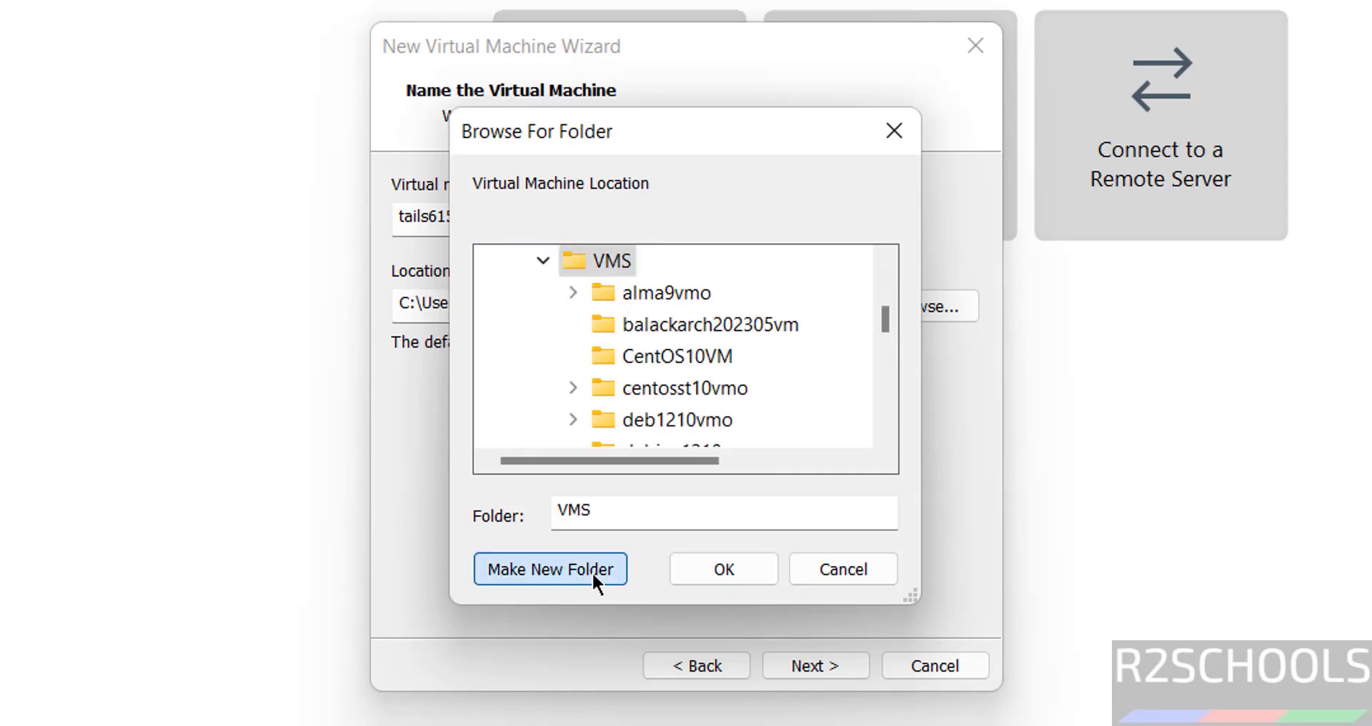
pyautogui.click(592, 571)
pyautogui.hotkey('ctrl', 'v')
pyautogui.press('Escape')
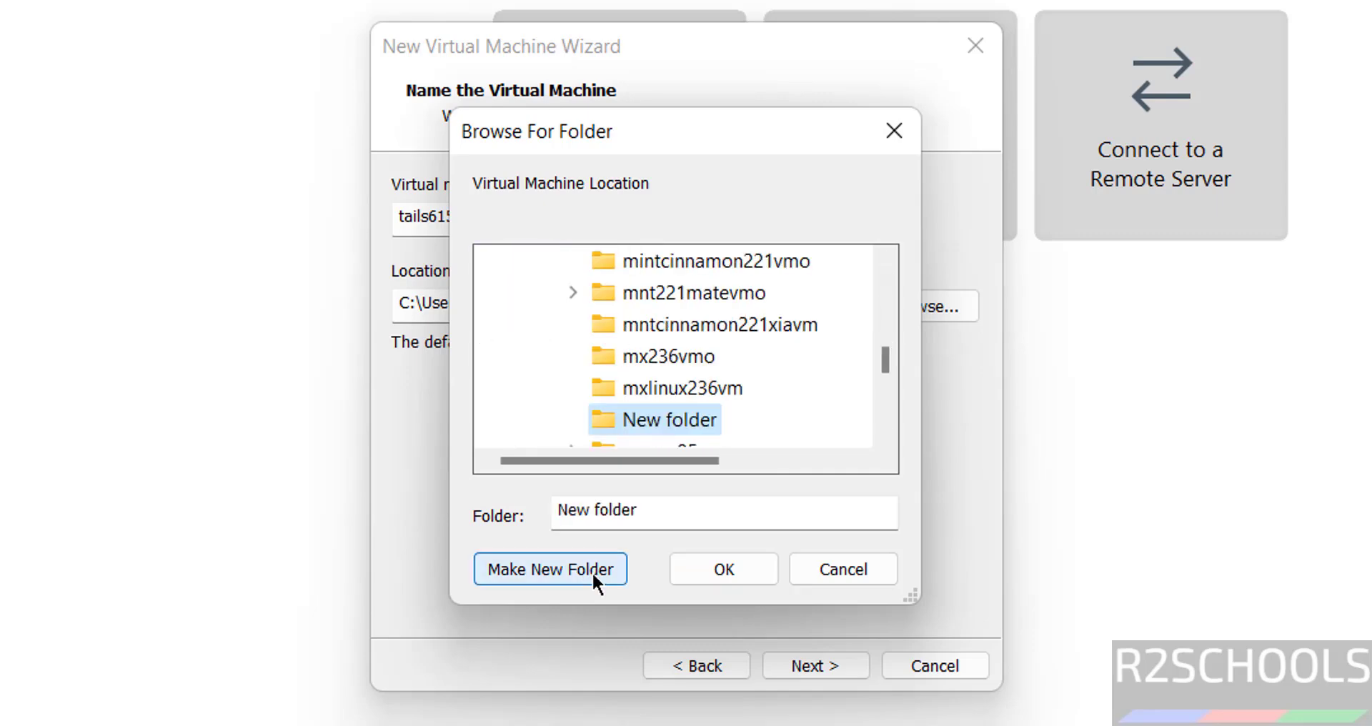
pyautogui.click(709, 570)
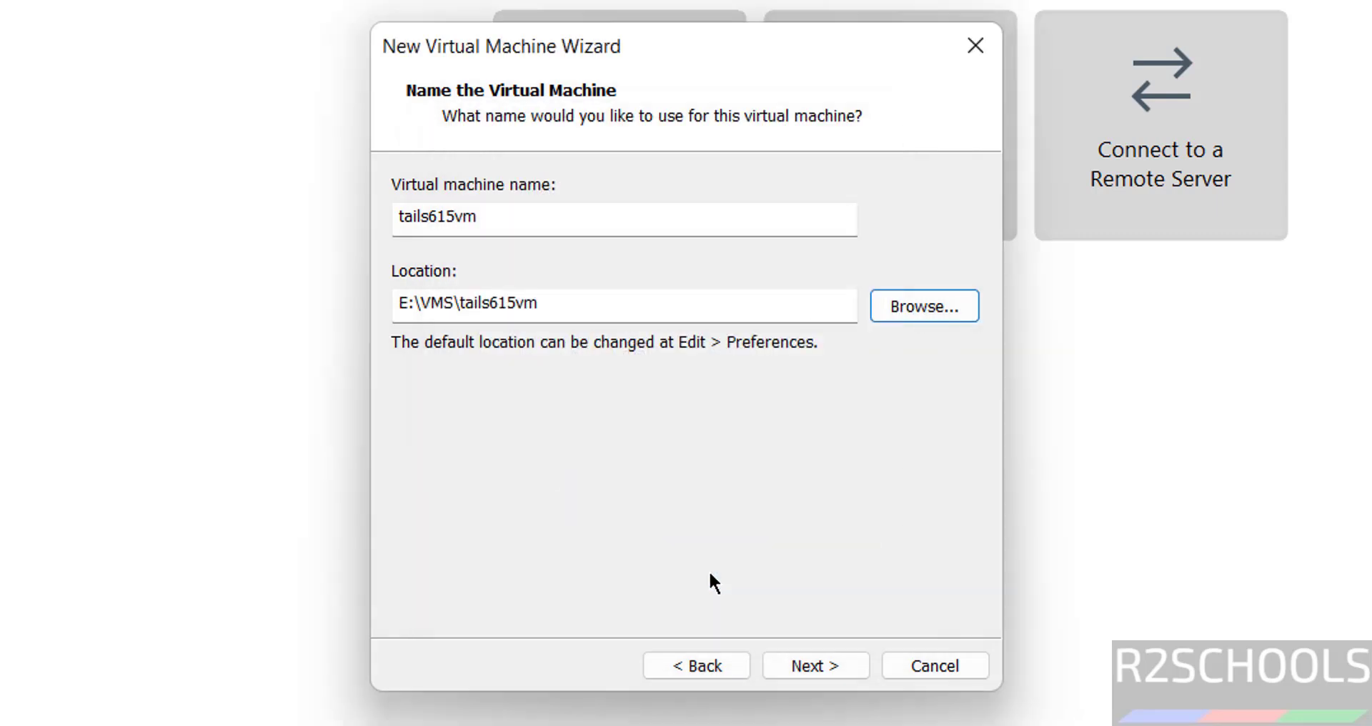
pyautogui.click(791, 666)
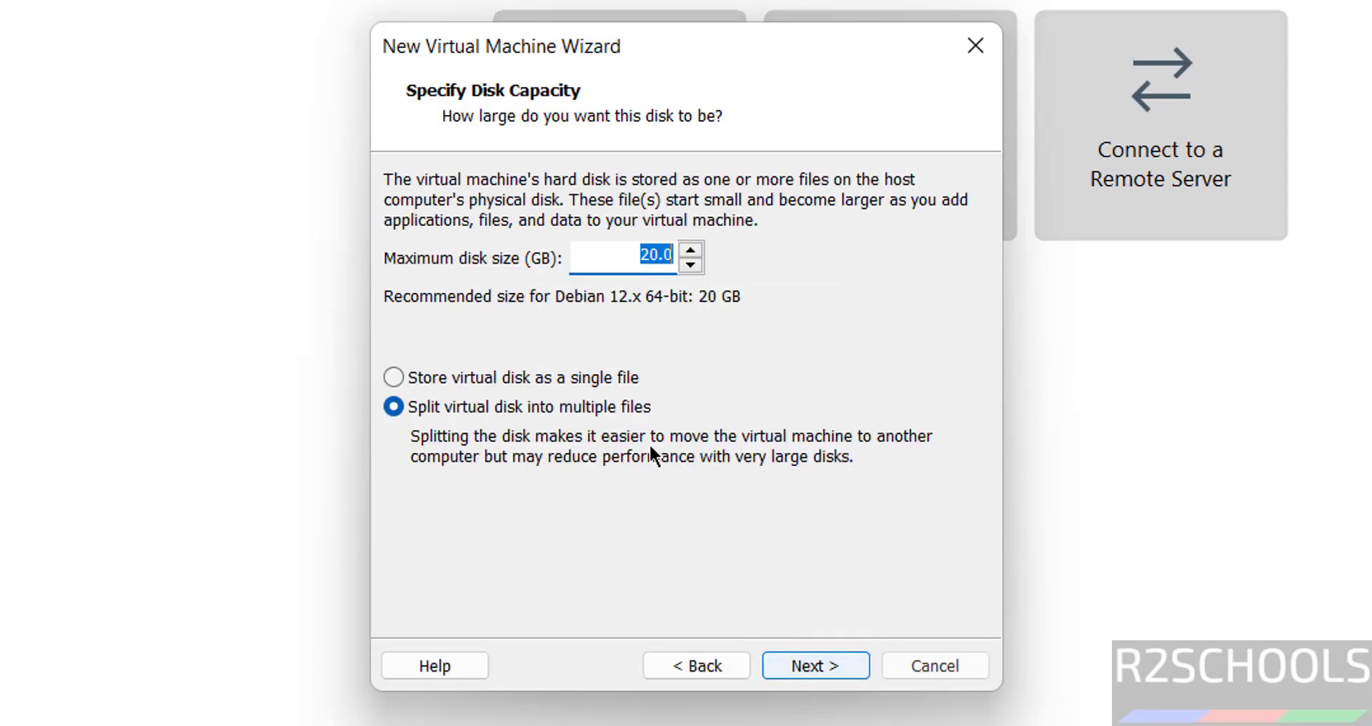
# Step: Store the virtual disk as a single file and set its maximum size to 50 GB
pyautogui.click(546, 374)
pyautogui.moveTo(632, 258); pyautogui.dragTo(652, 258)
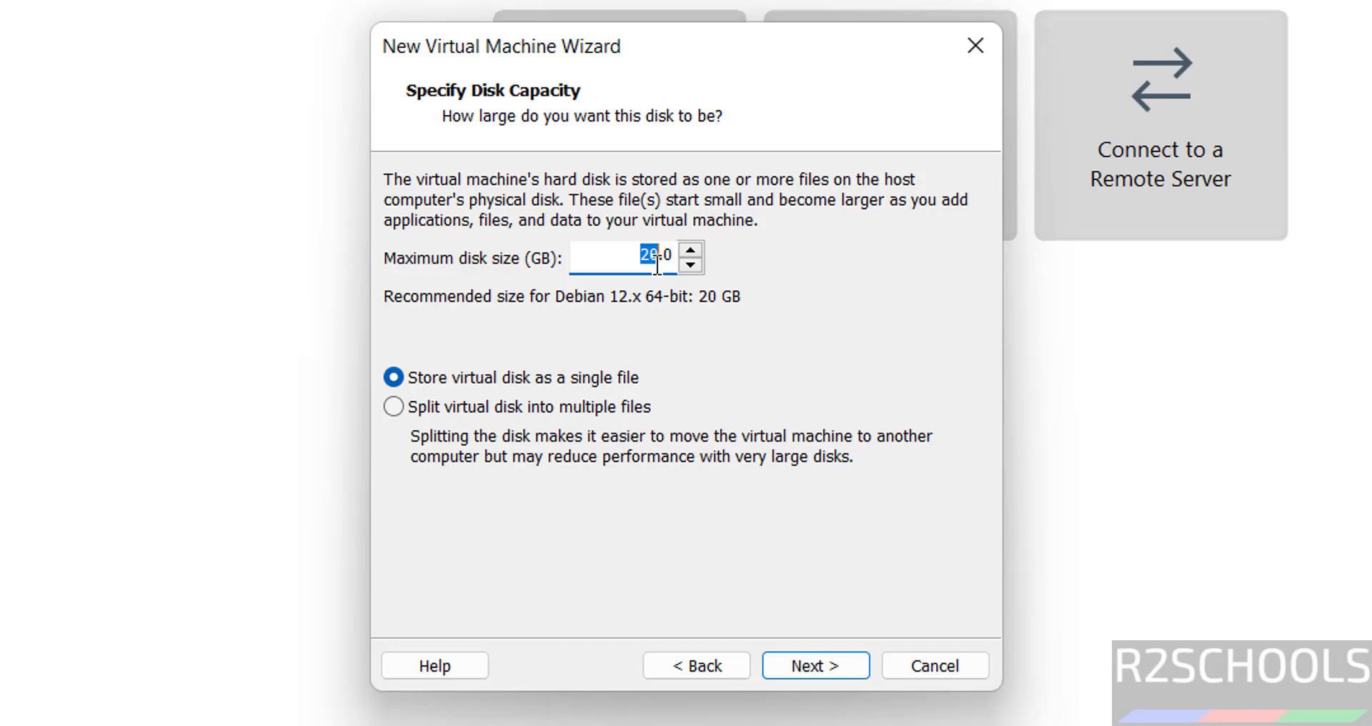
pyautogui.write('5')
pyautogui.click(813, 664)
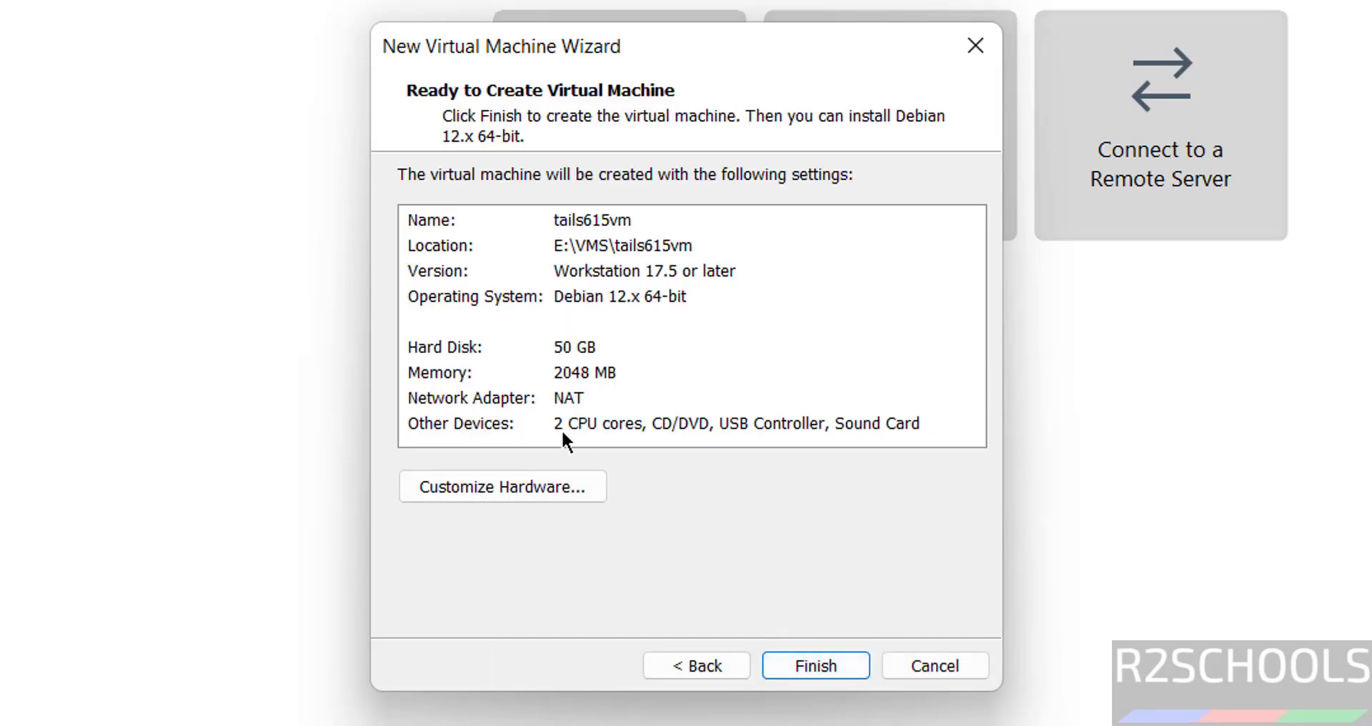
# Step: Customize the hardware to use 4 GB of memory and finish creating the virtual machine
pyautogui.click(438, 378)
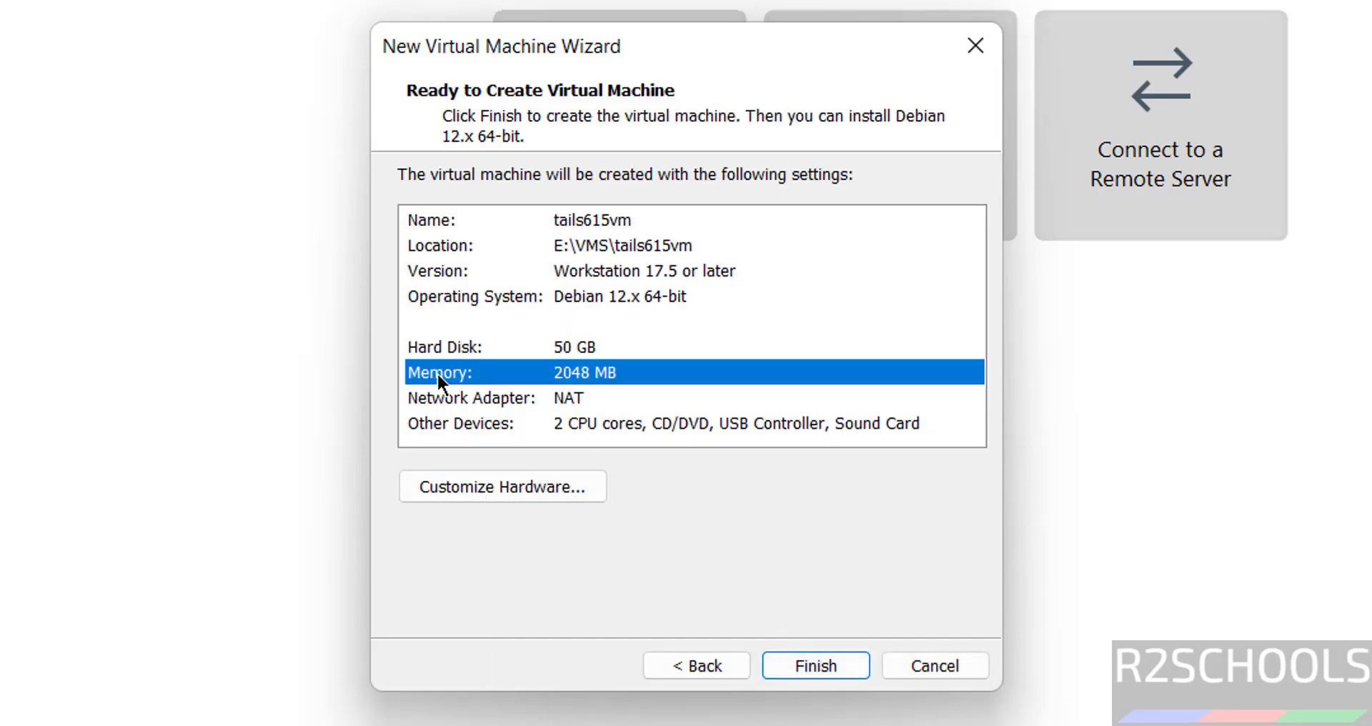
pyautogui.click(464, 488)
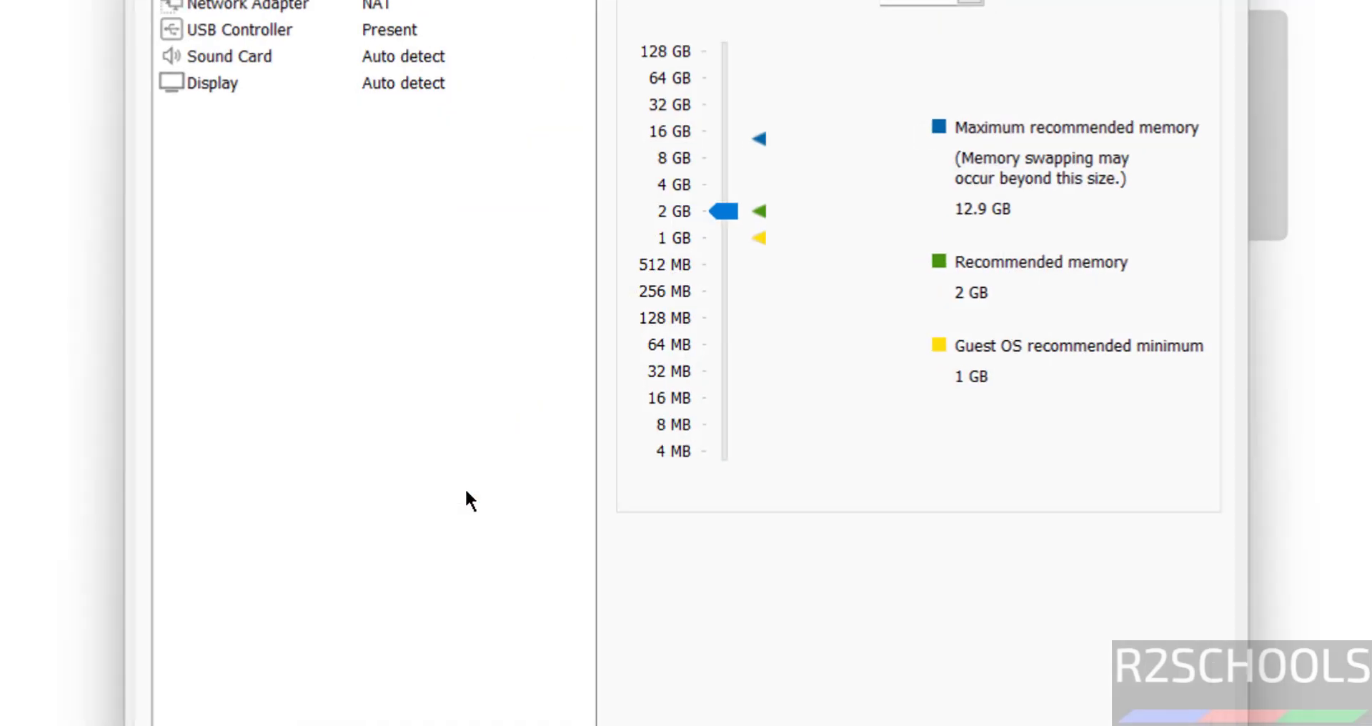
pyautogui.click(724, 185)
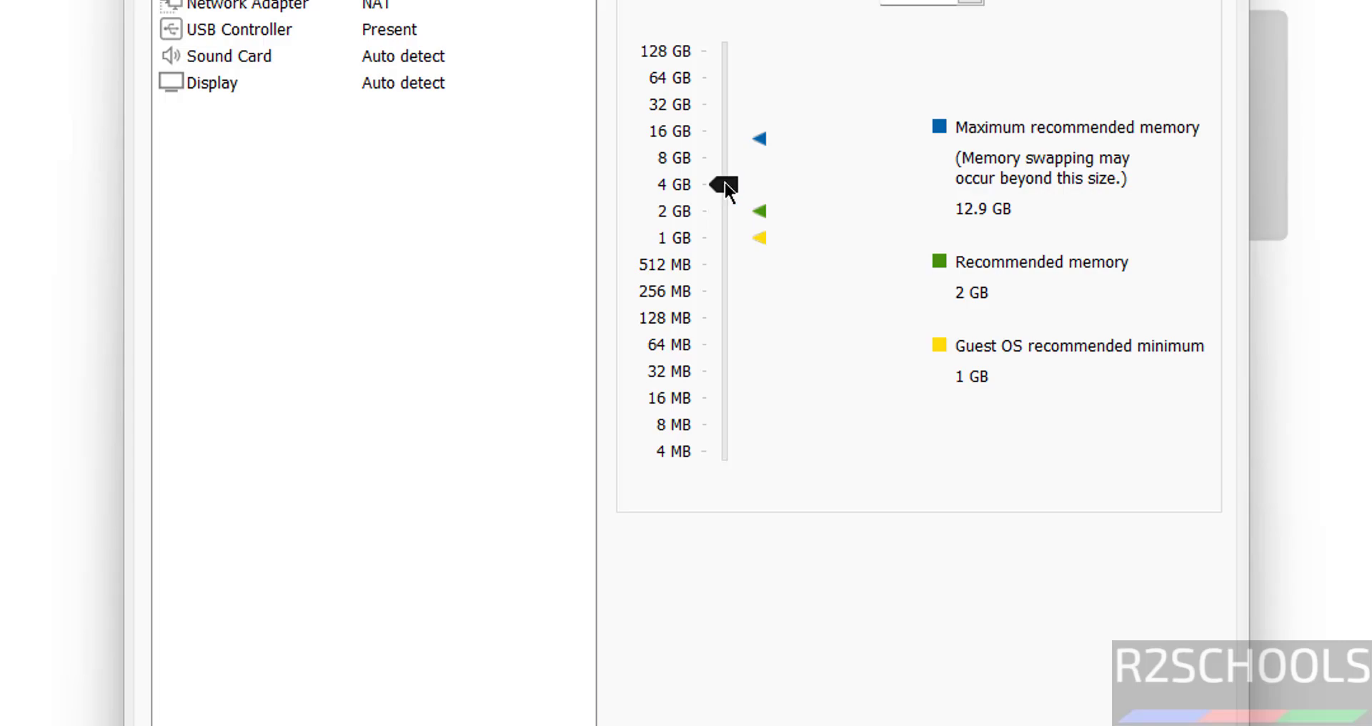
pyautogui.click(1104, 725)
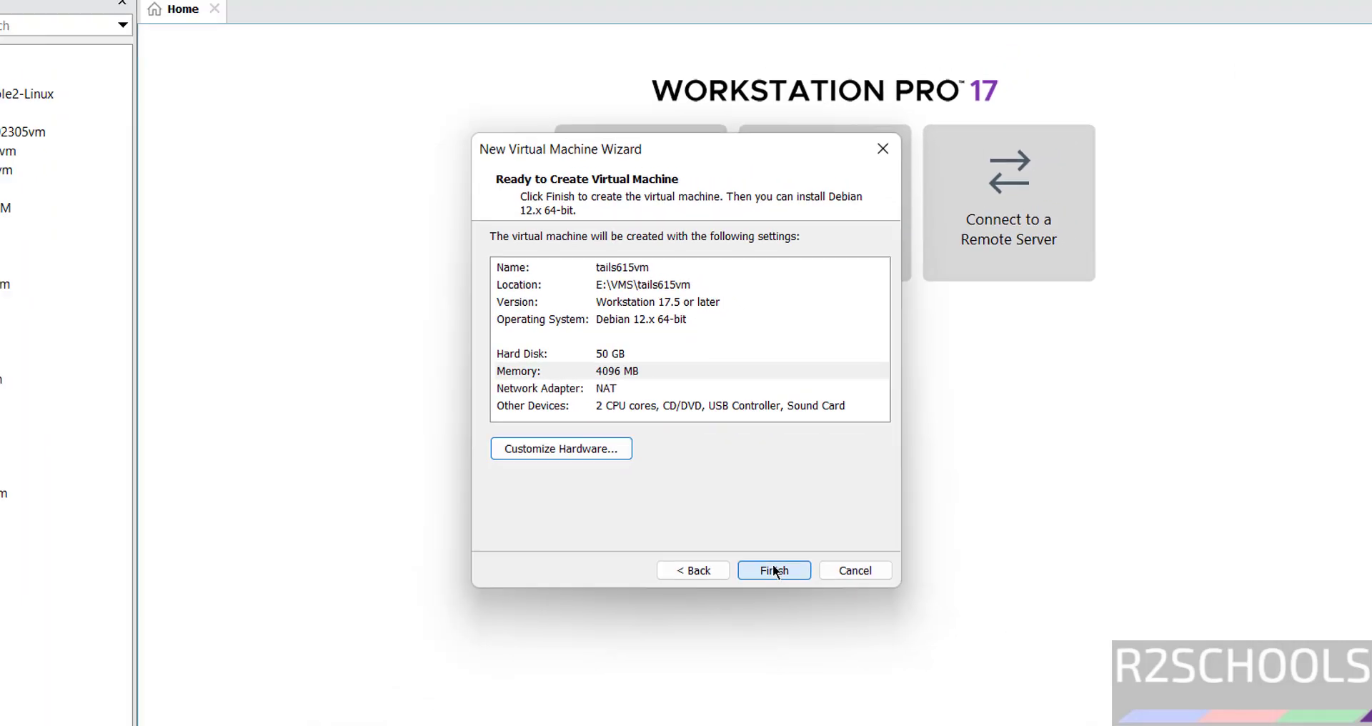
pyautogui.click(816, 663)
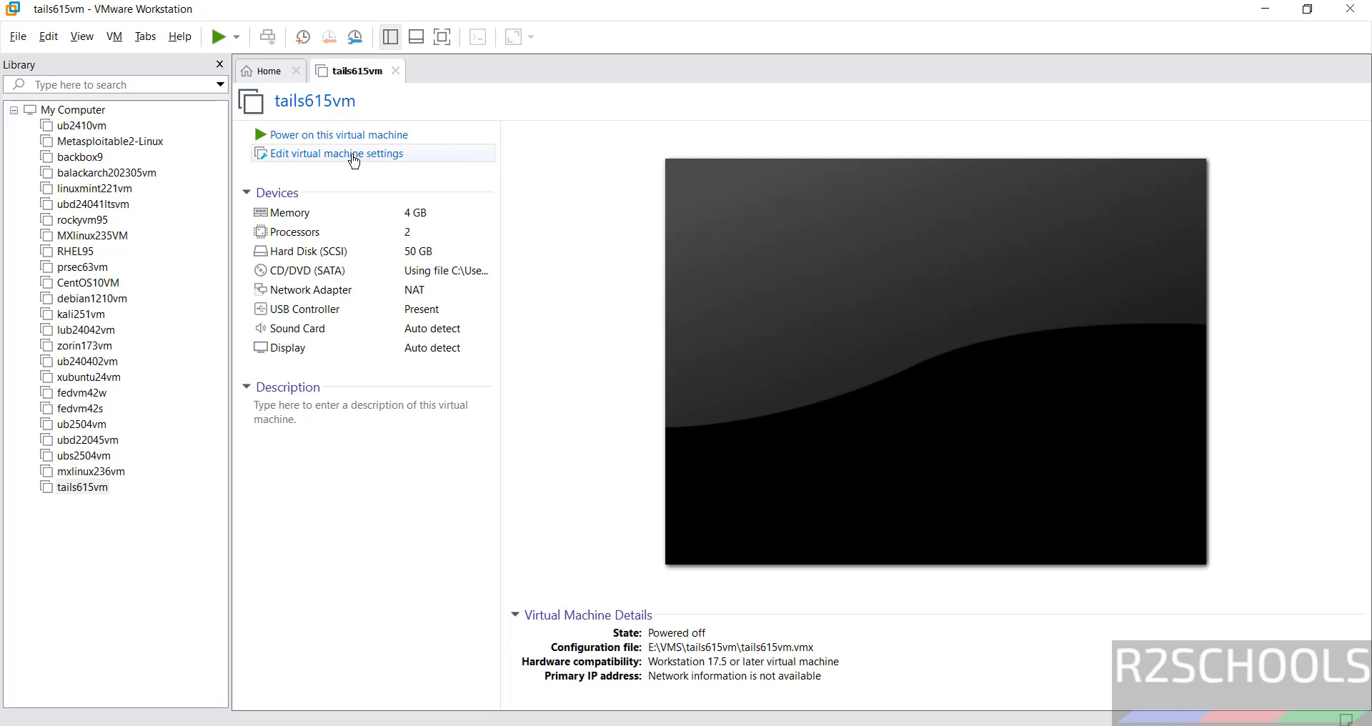
pyautogui.rightClick(89, 488)
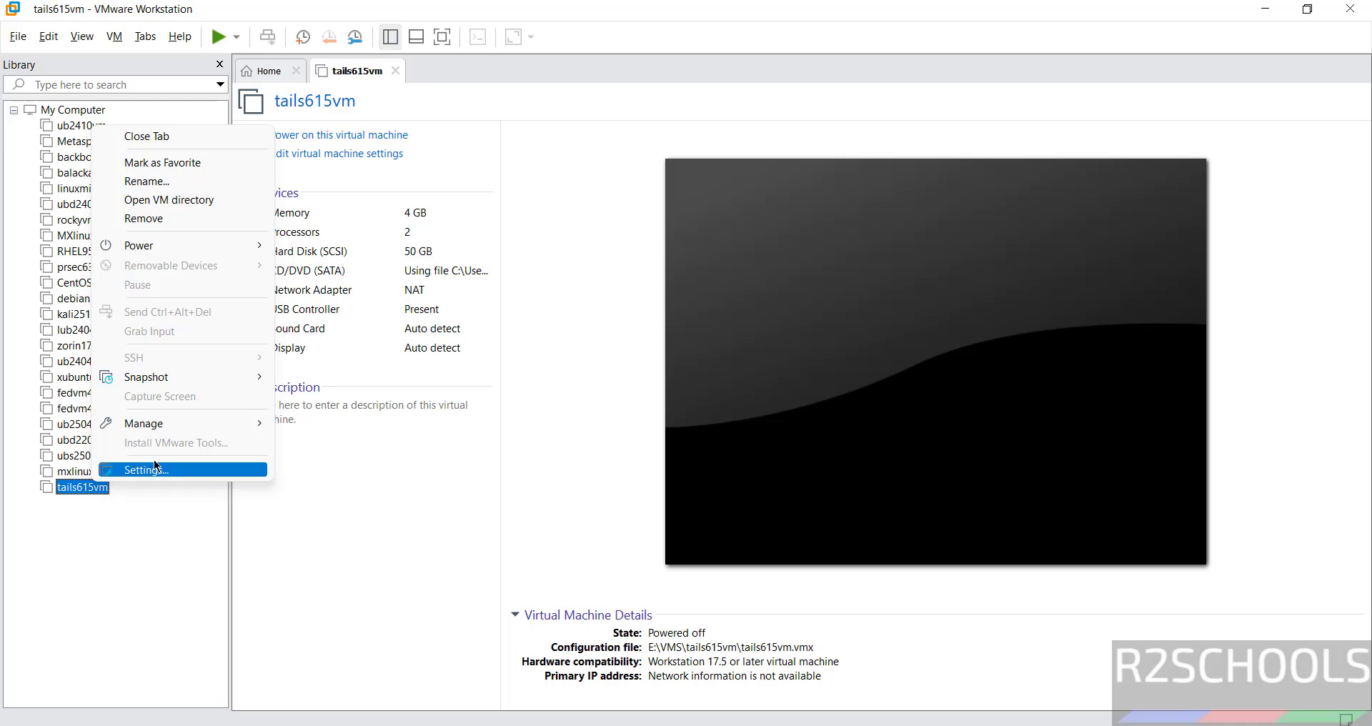
pyautogui.click(115, 39)
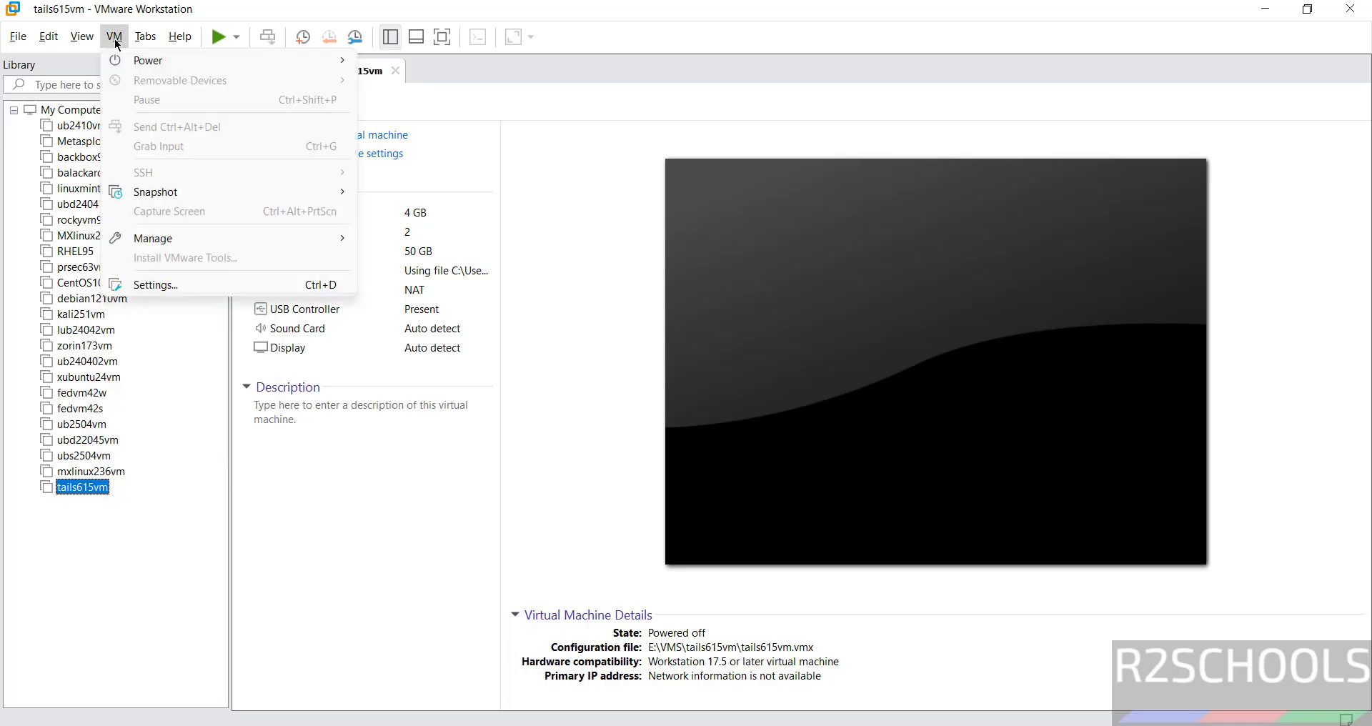
pyautogui.click(550, 260)
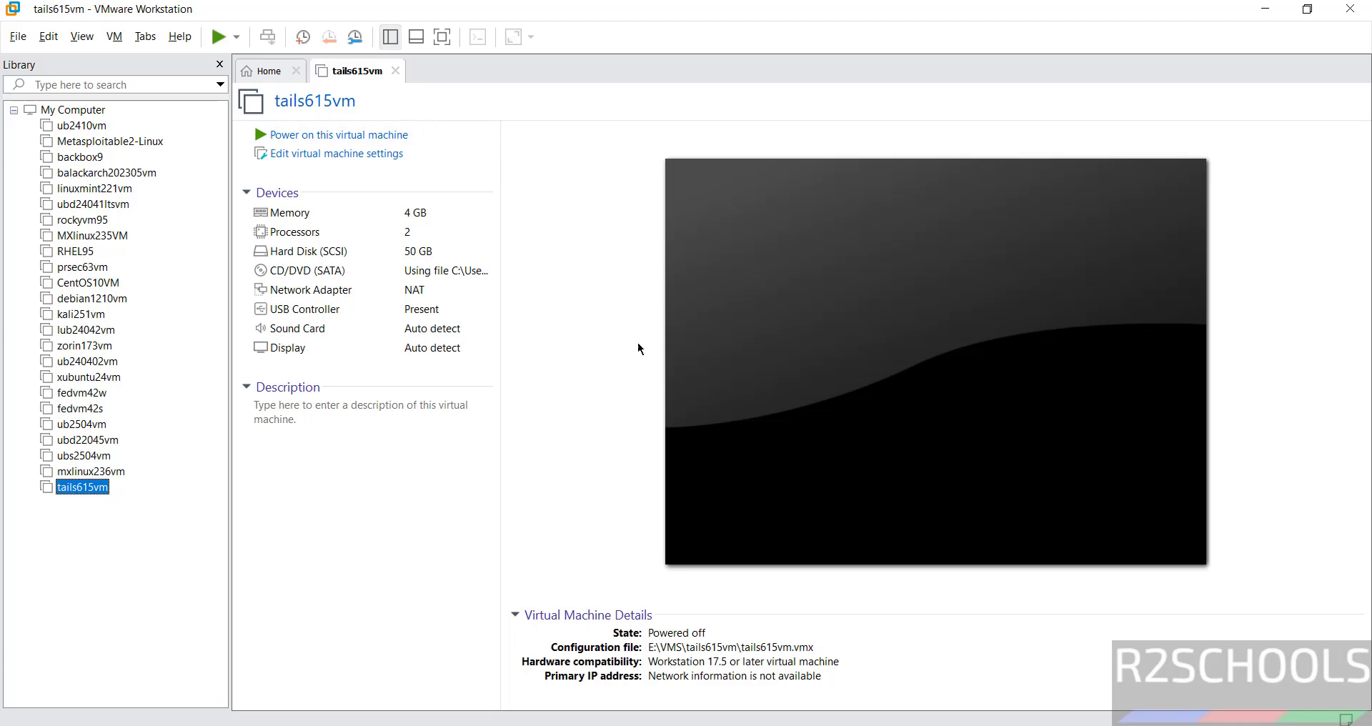
# Step: Power on the tails615vm virtual machine and boot the Tails 6.15 entry
pyautogui.click(347, 136)
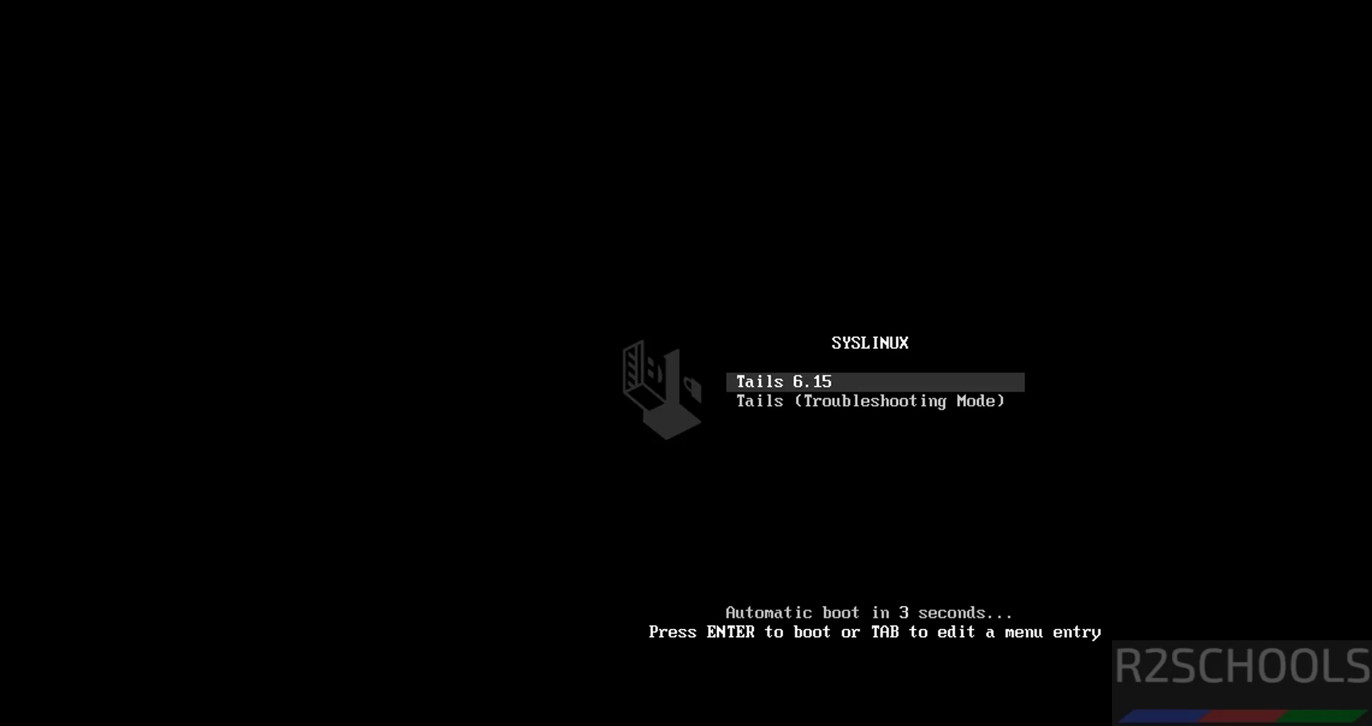
pyautogui.press('Down')
pyautogui.press('Up')
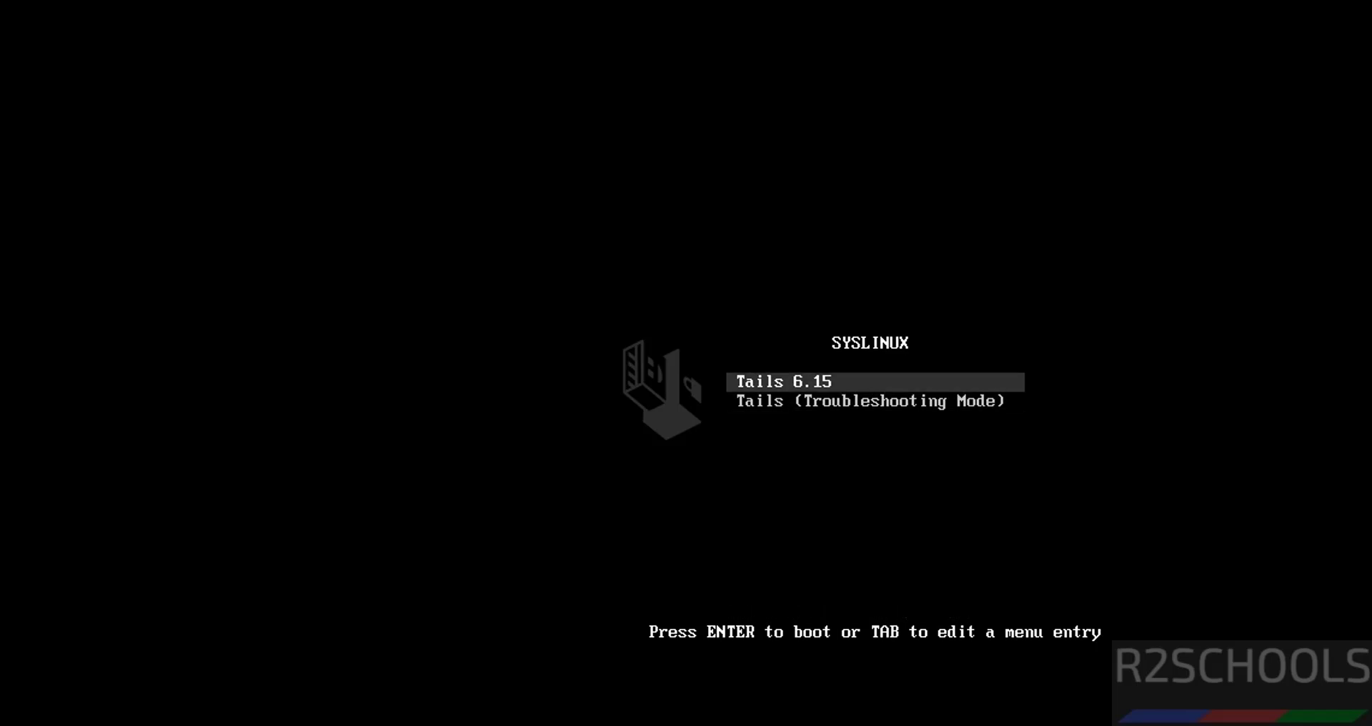
pyautogui.press('Return')
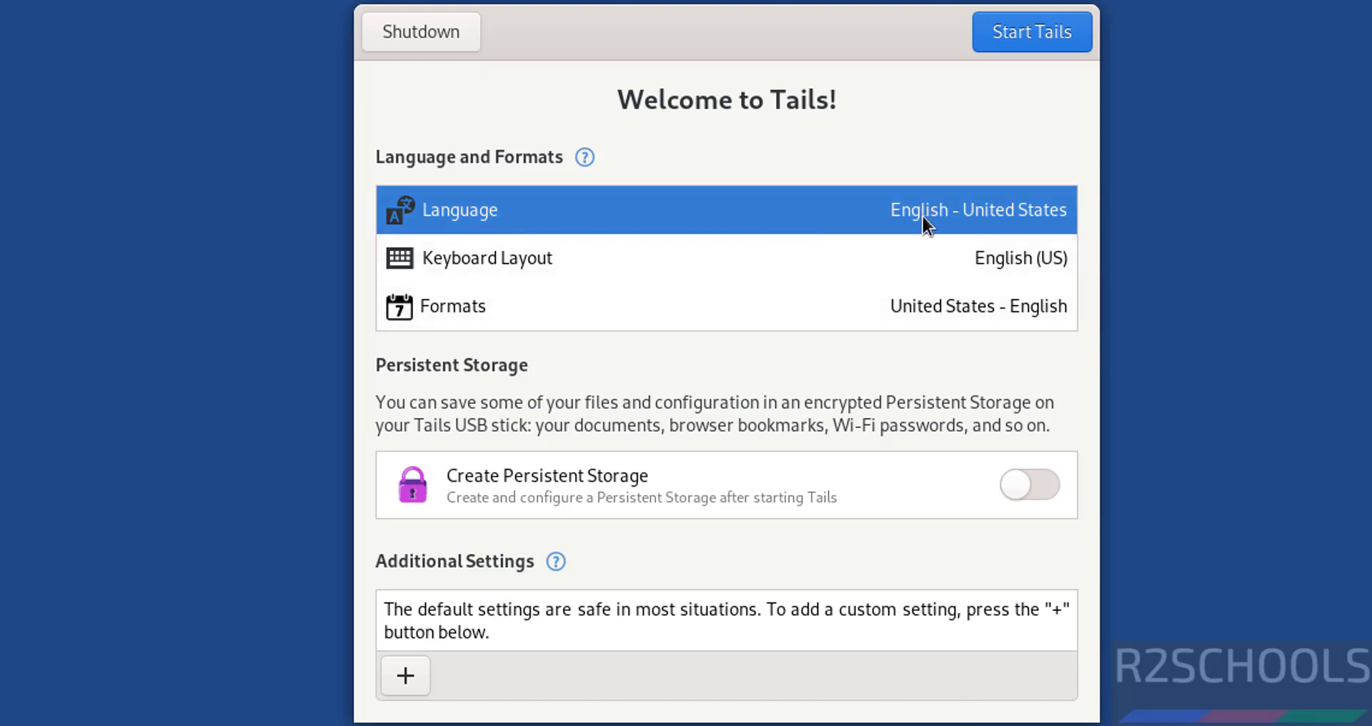
pyautogui.click(775, 209)
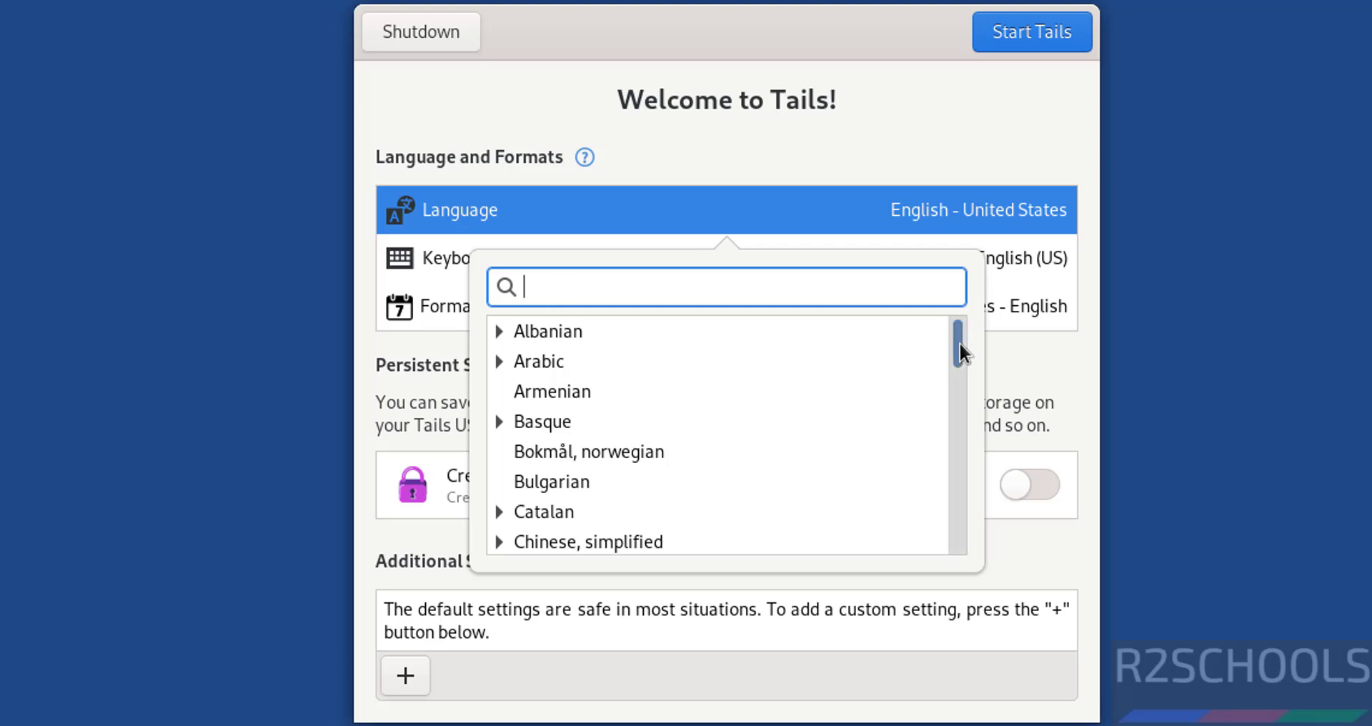
pyautogui.moveTo(958, 341); pyautogui.dragTo(889, 238)
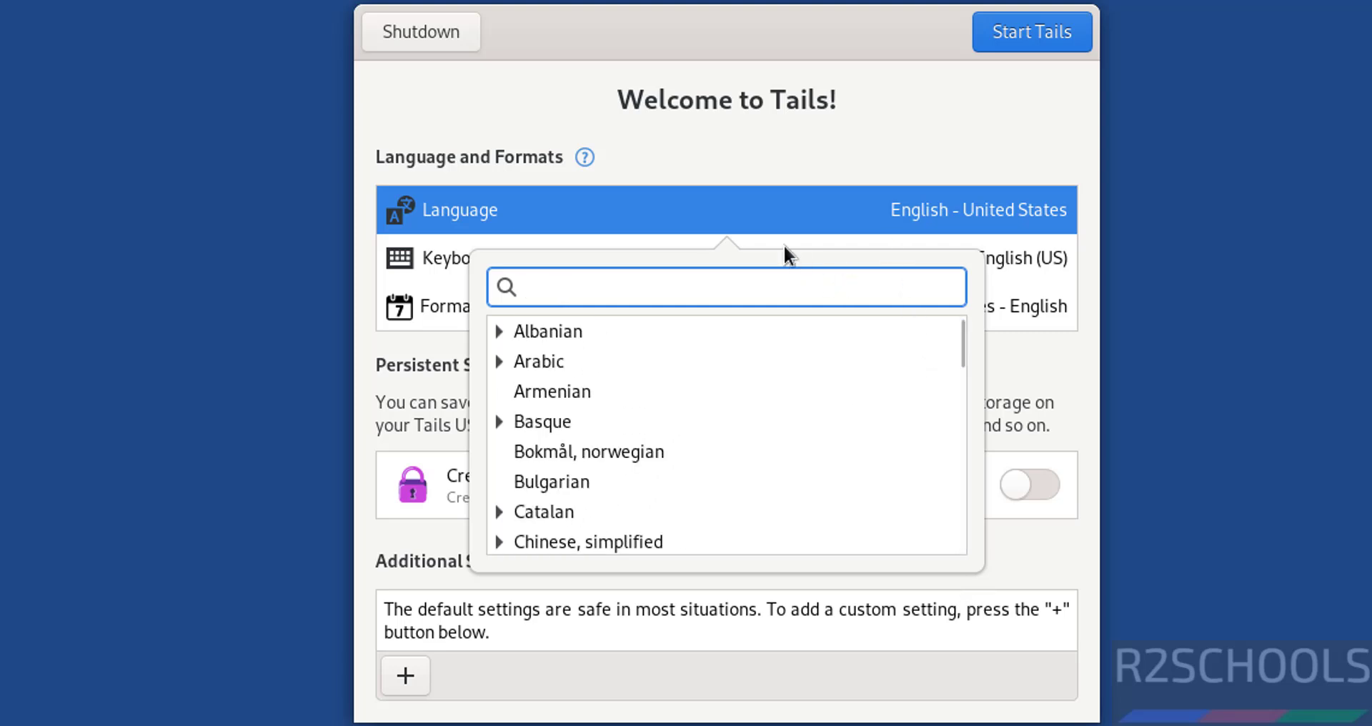
pyautogui.click(735, 205)
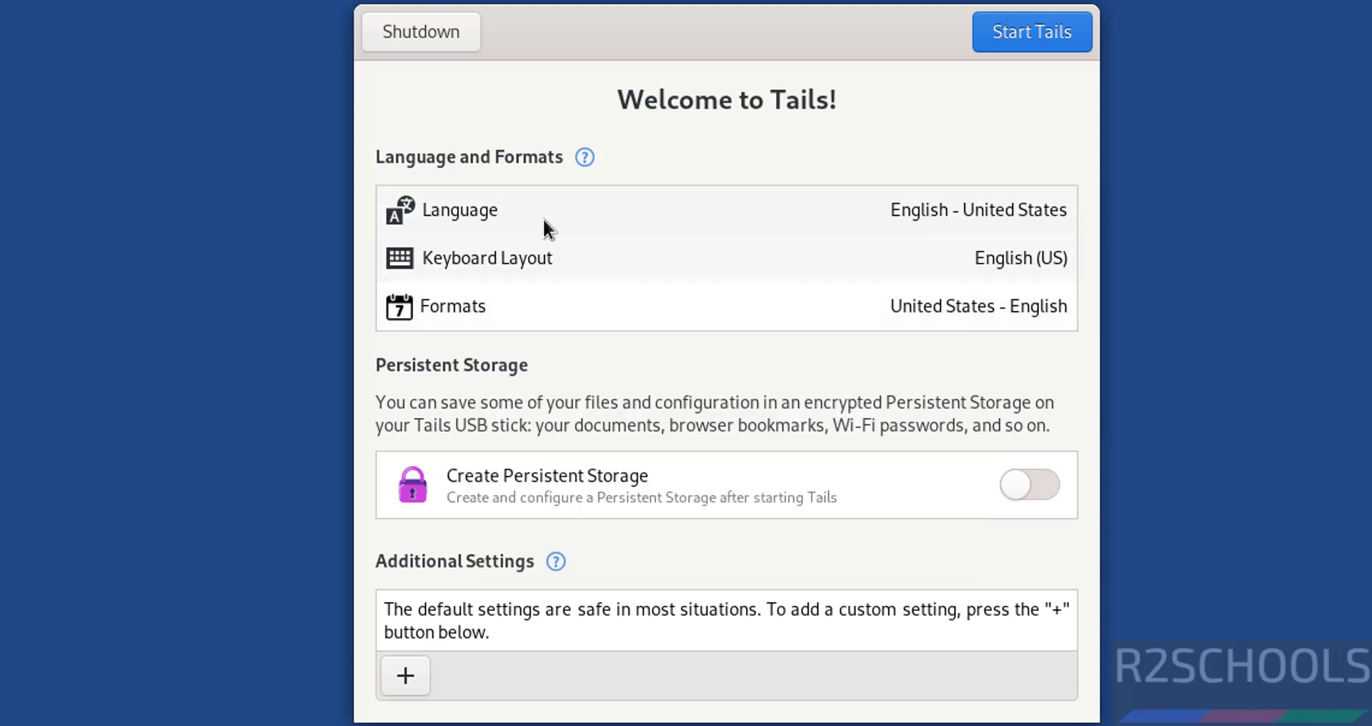
# Step: Turn on Create Persistent Storage and add an administration password, entering and confirming the password
pyautogui.click(1043, 482)
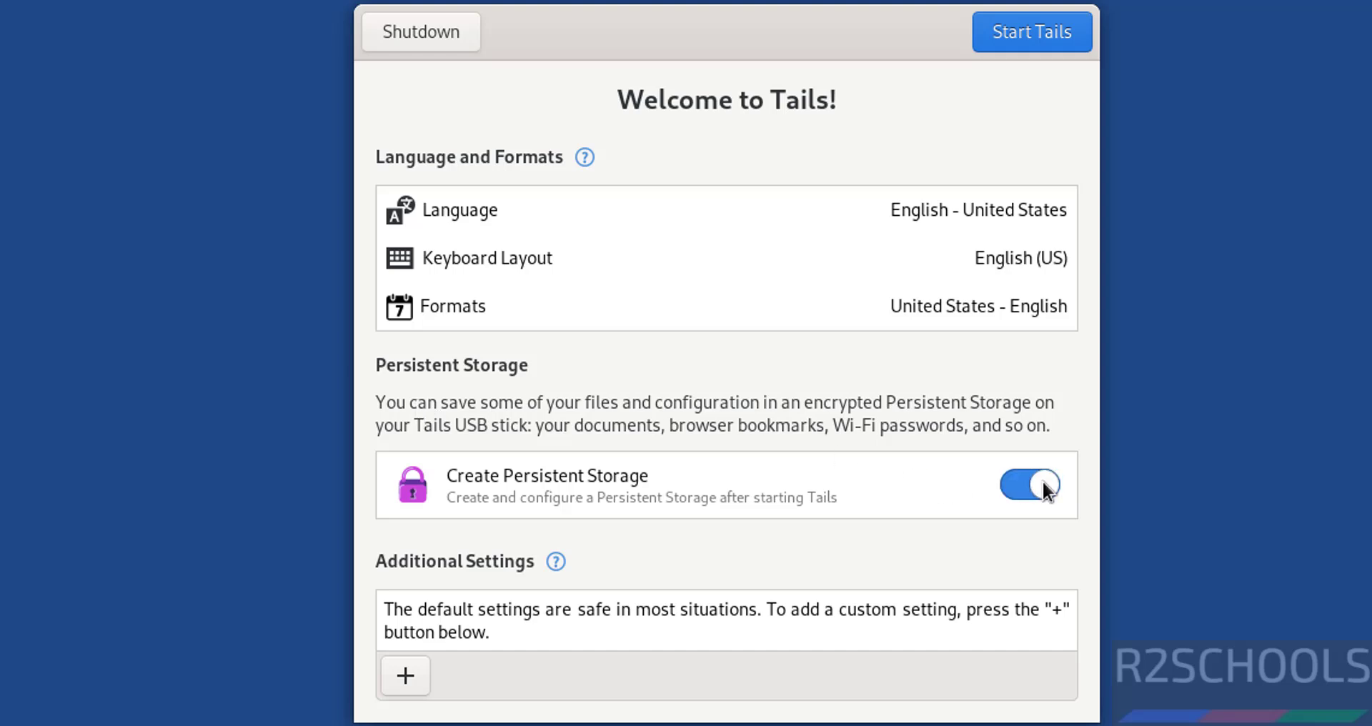
pyautogui.click(404, 682)
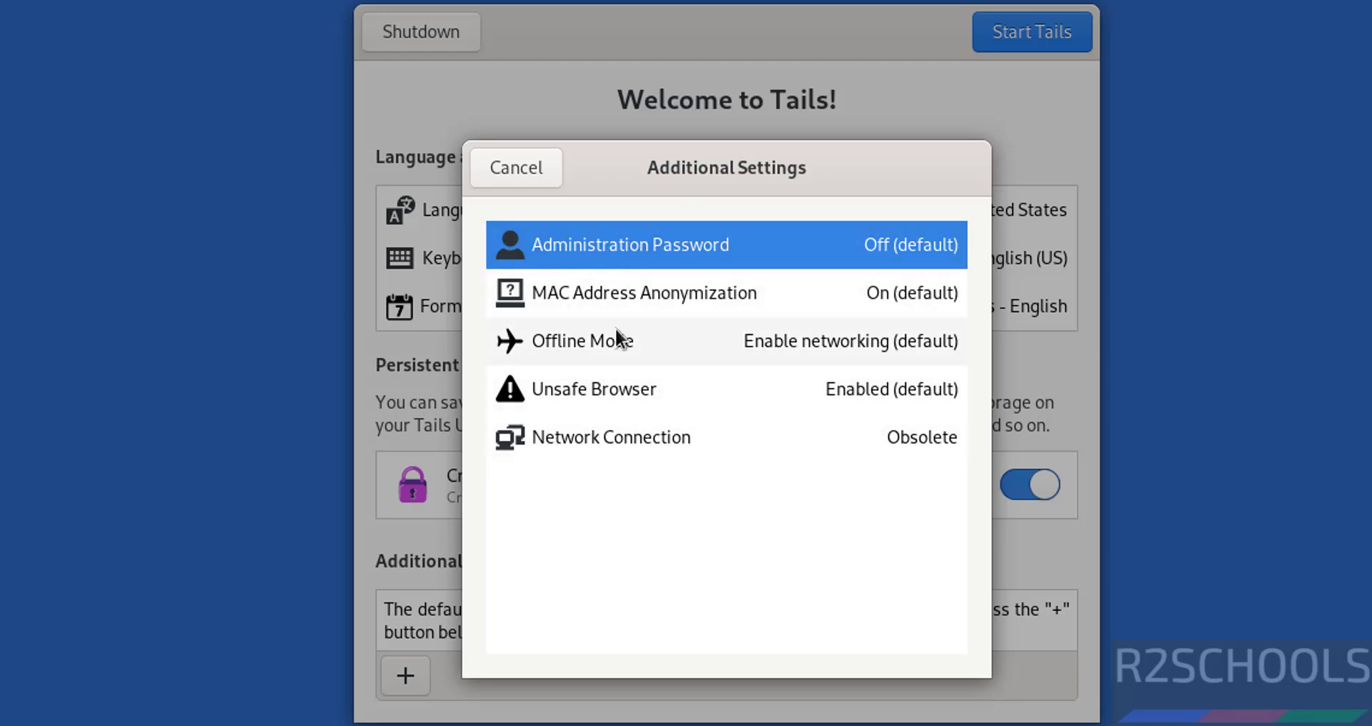
pyautogui.click(757, 242)
pyautogui.write('•••••••••')
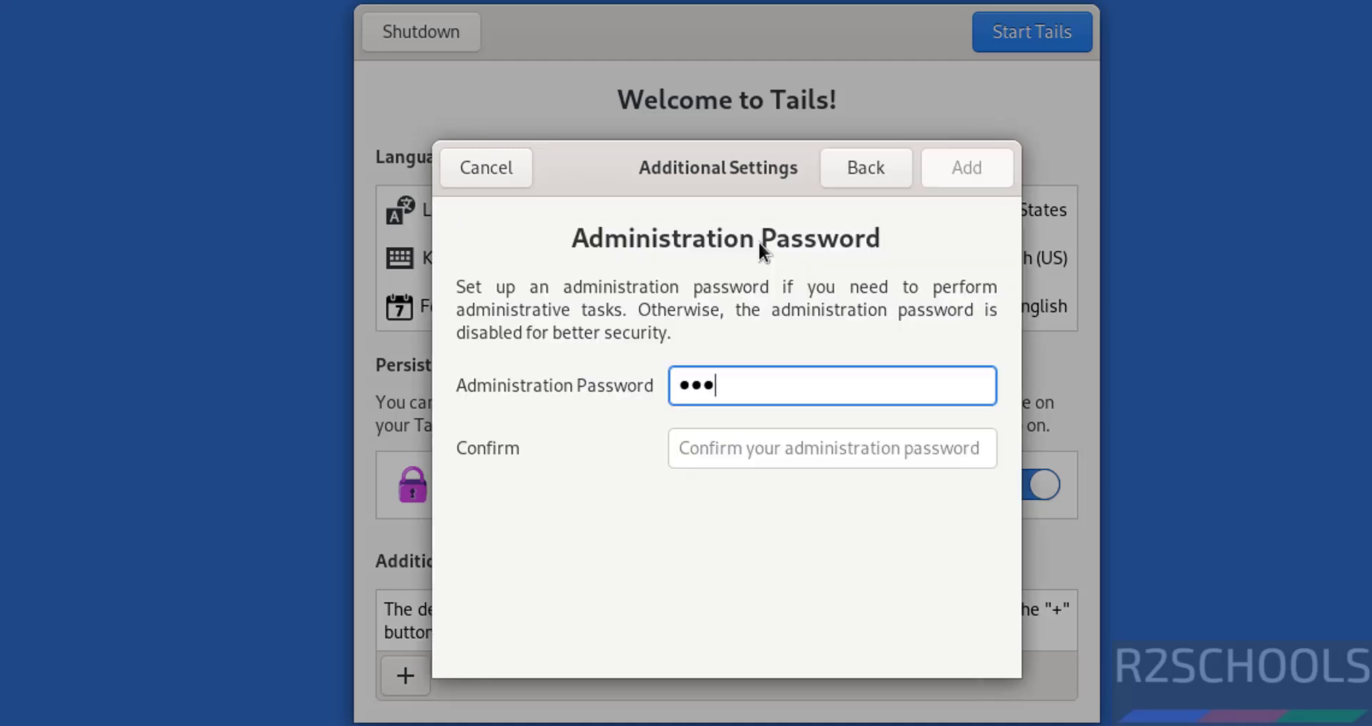
pyautogui.press('Tab')
pyautogui.write('•••••••••')
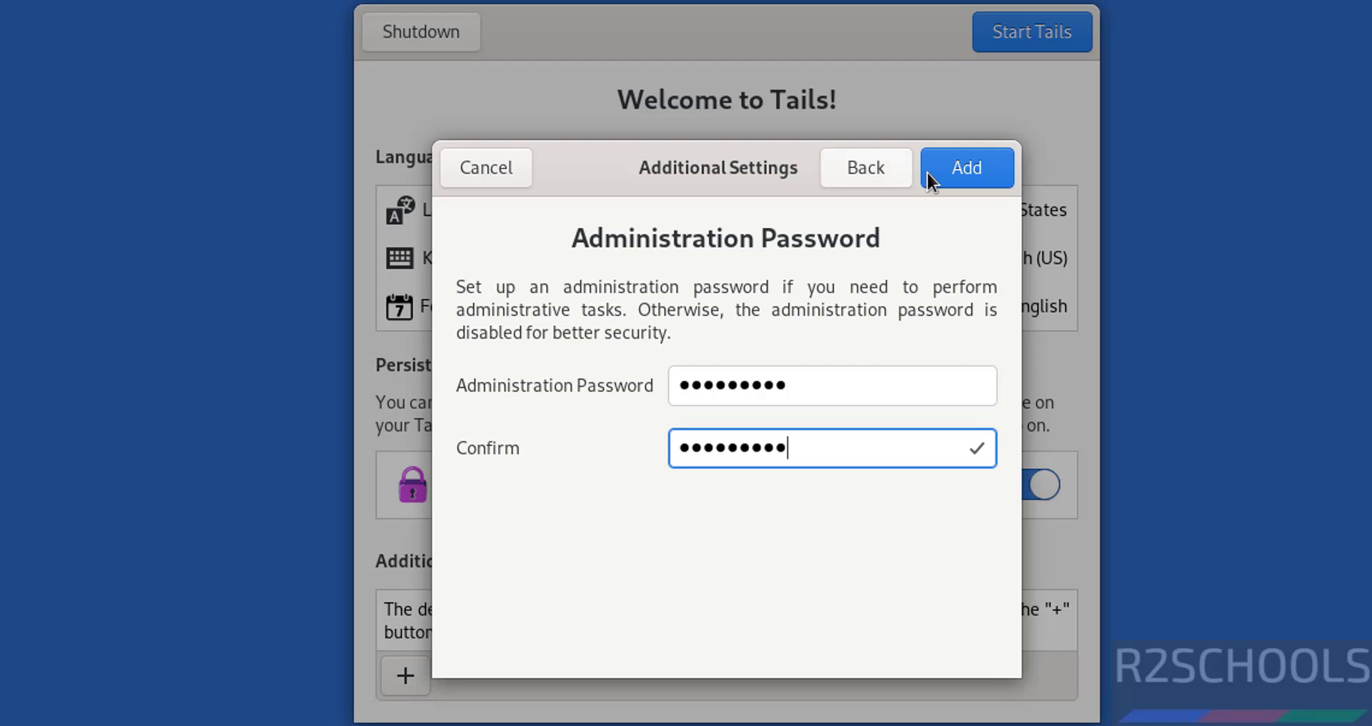
pyautogui.click(947, 174)
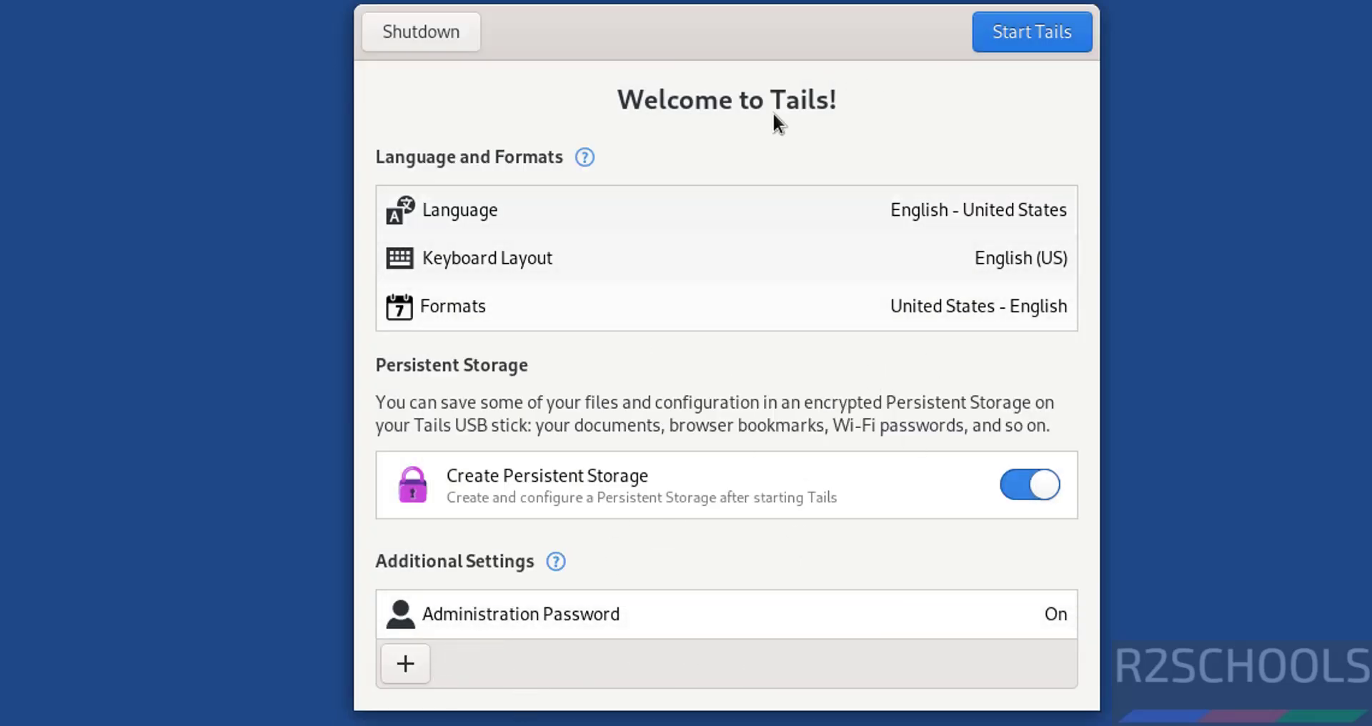
# Step: Start Tails and connect to Tor automatically without configuring a bridge
pyautogui.click(1012, 38)
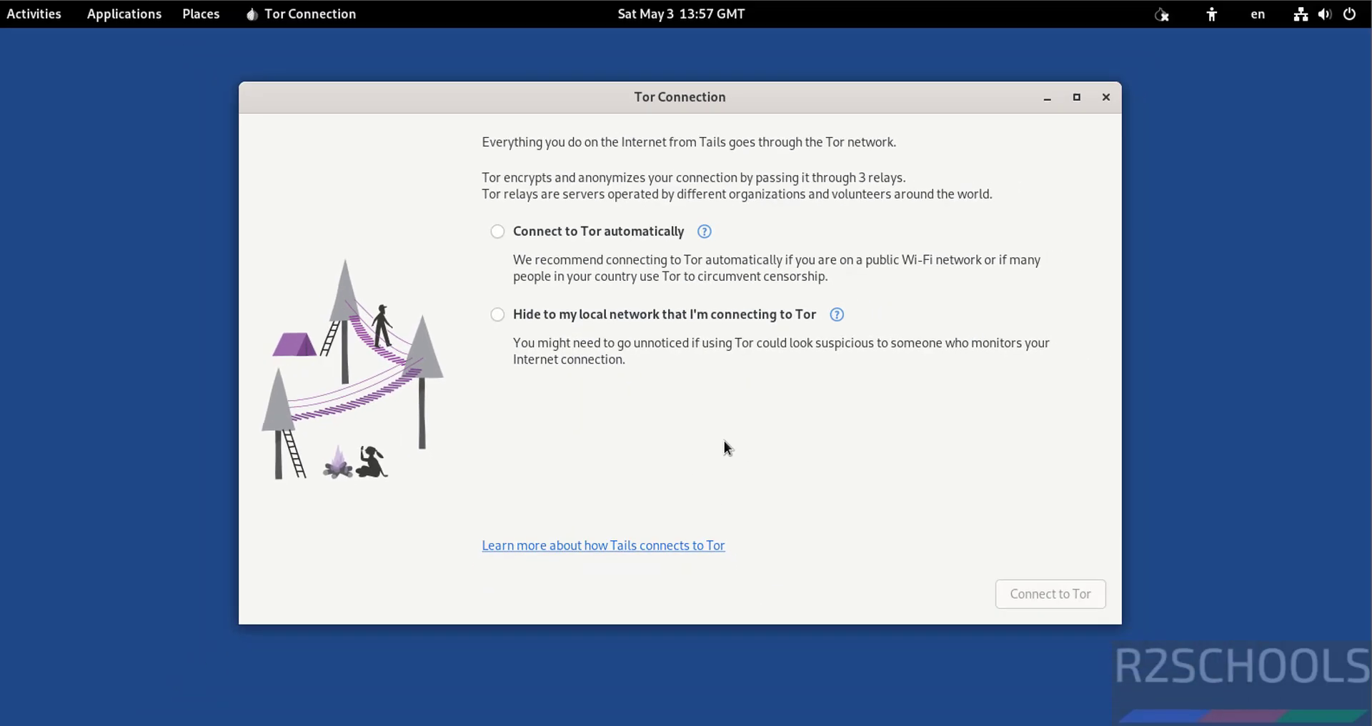
pyautogui.click(521, 239)
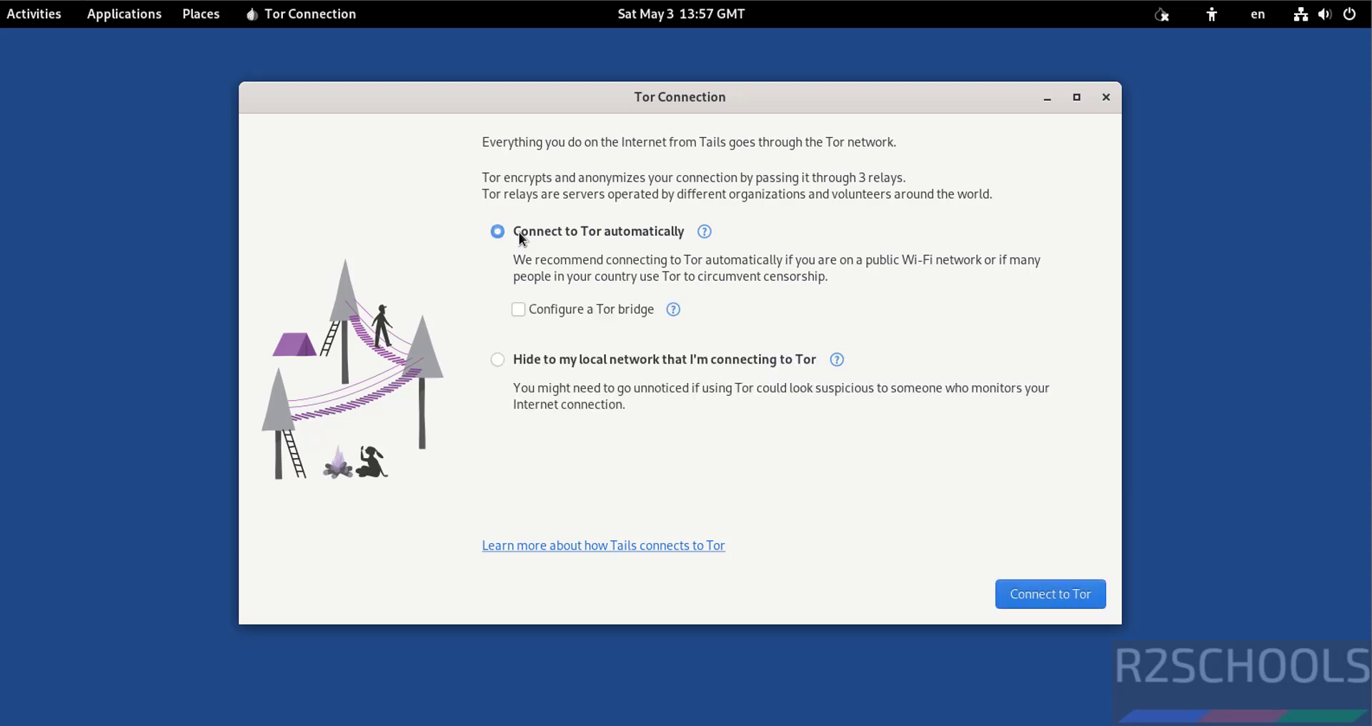
pyautogui.click(1036, 600)
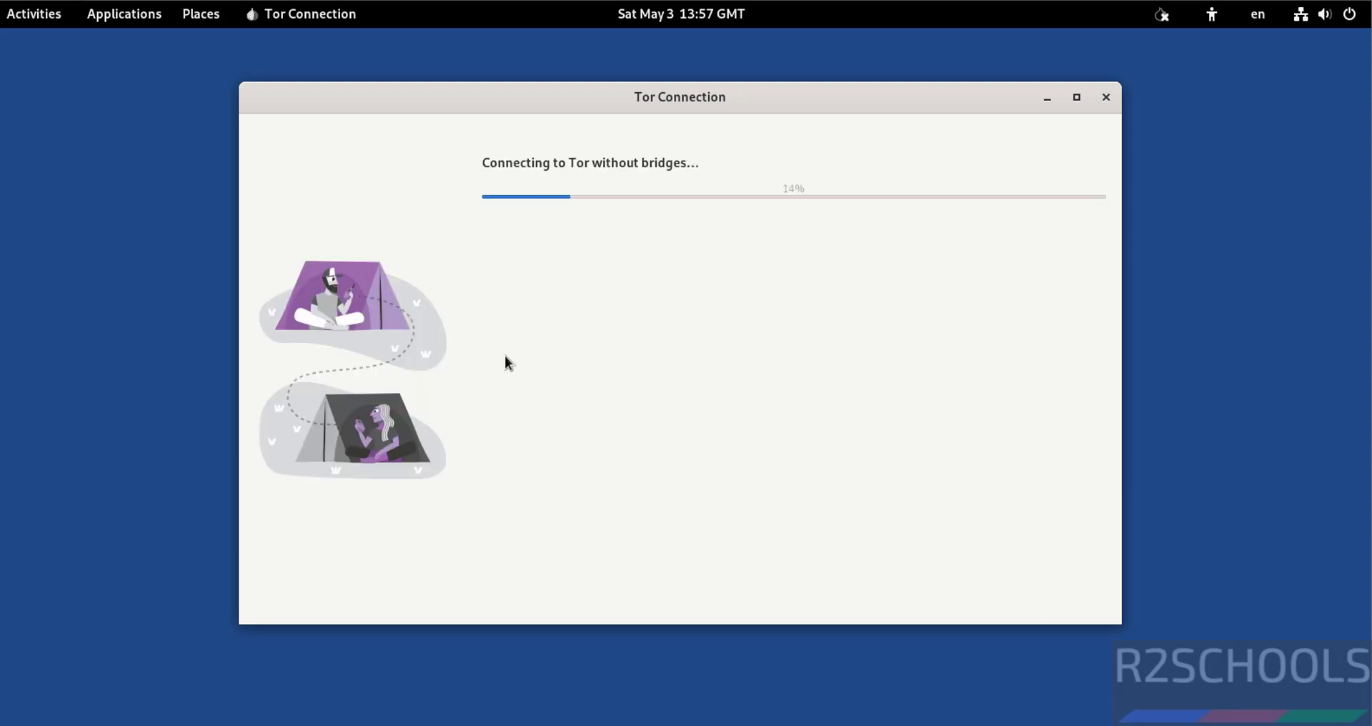
# Step: Examine the desktop's open windows and installed applications, including the system tools and the full application list
pyautogui.click(39, 16)
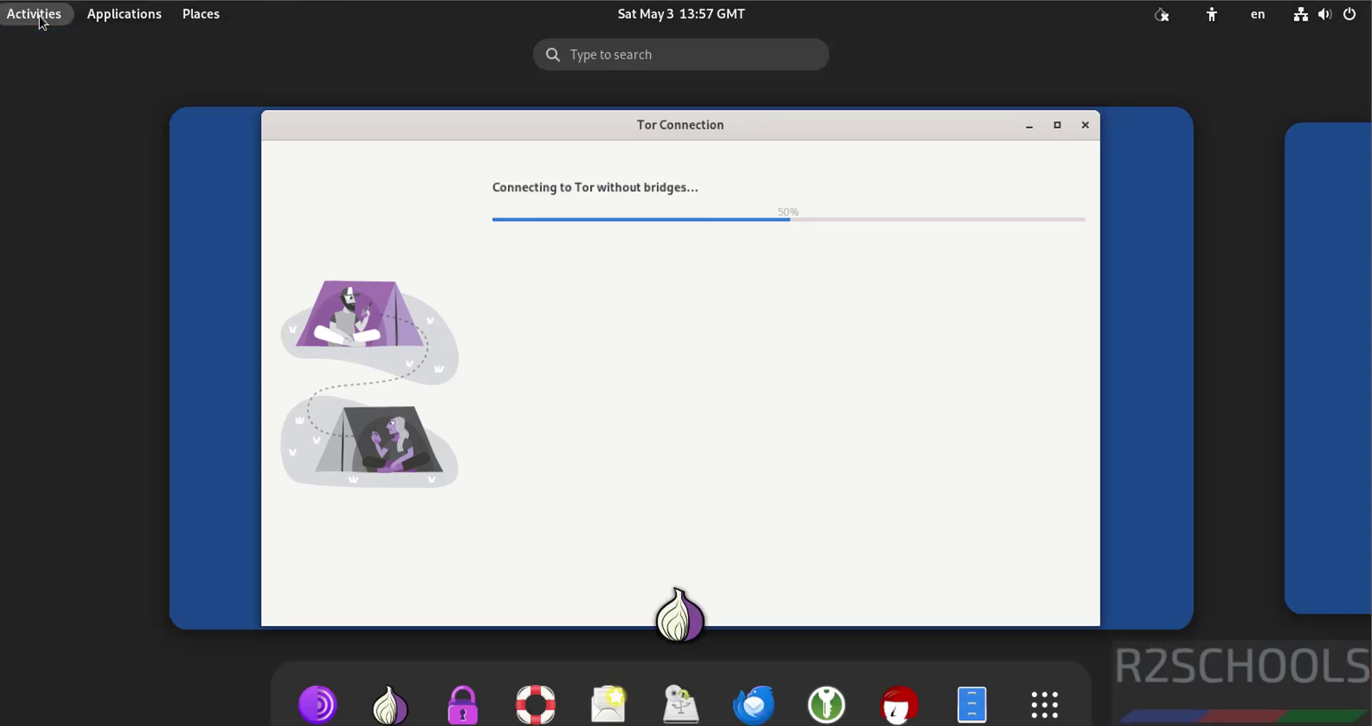
pyautogui.click(36, 15)
pyautogui.click(101, 23)
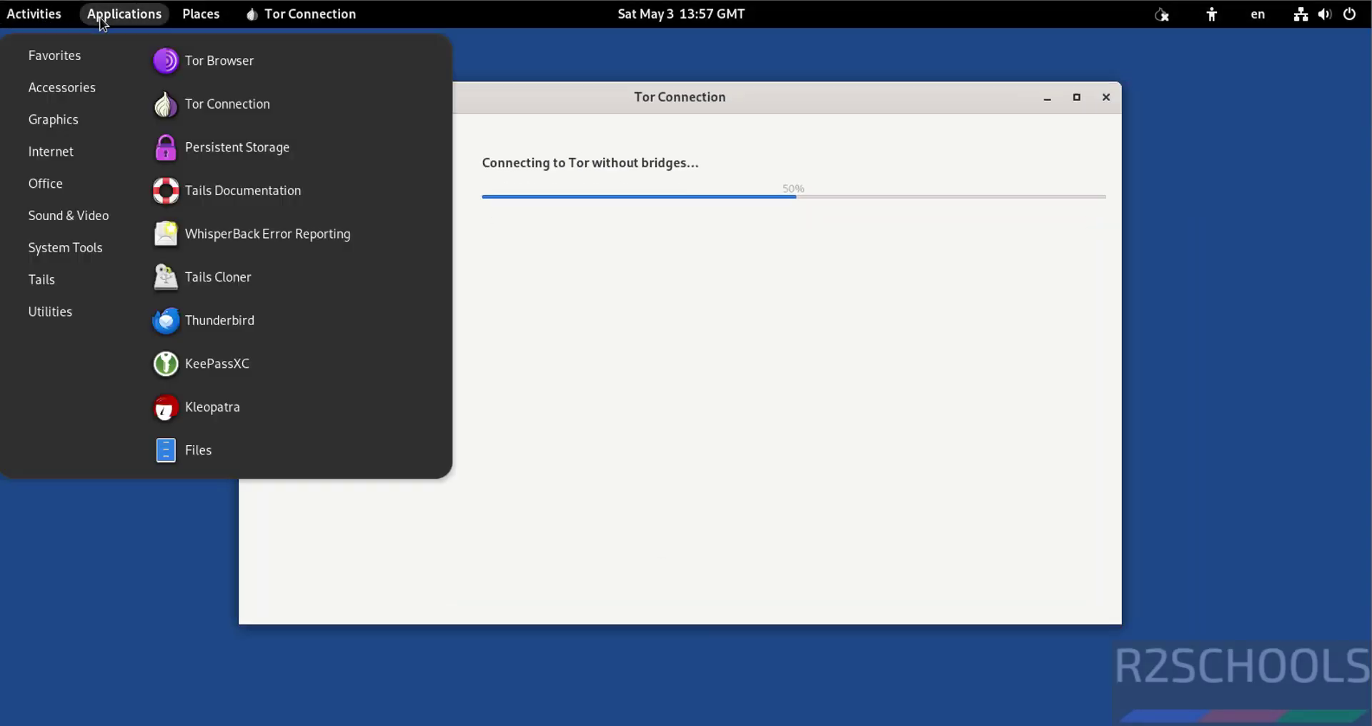
pyautogui.moveTo(55, 258)
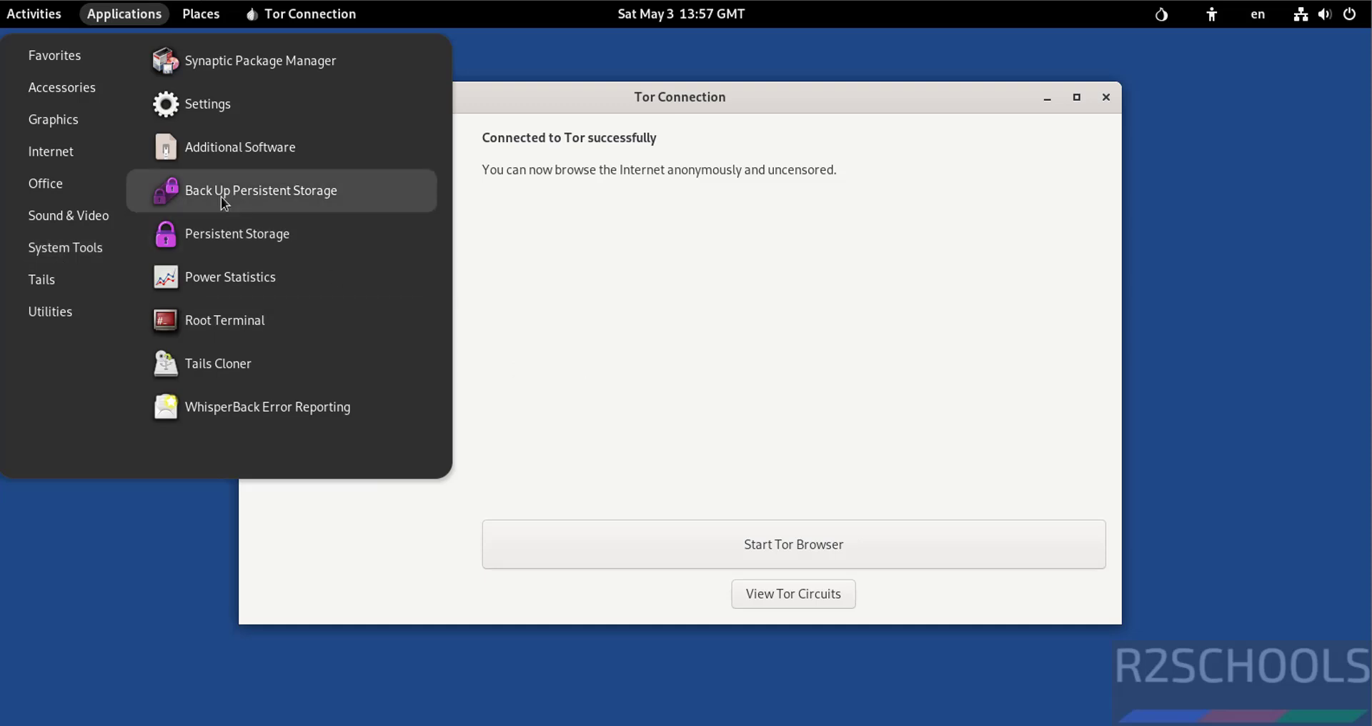
pyautogui.click(45, 13)
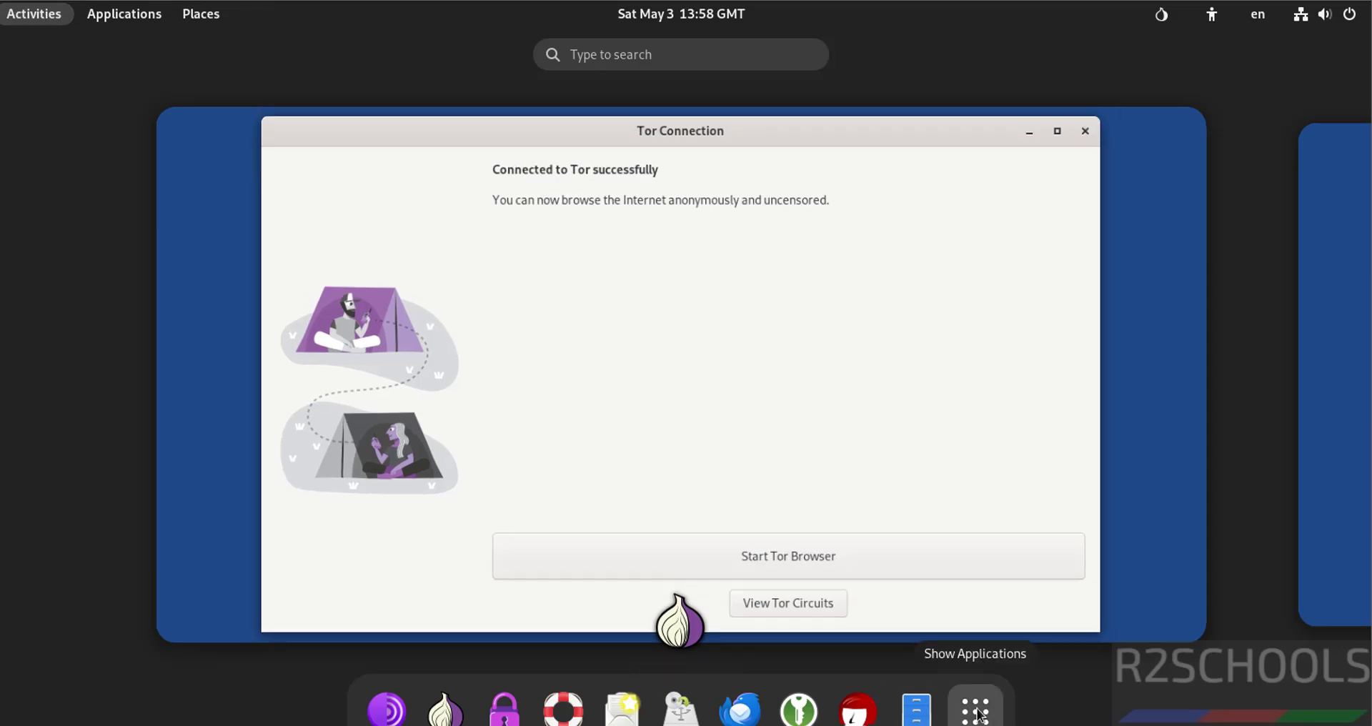
pyautogui.click(980, 714)
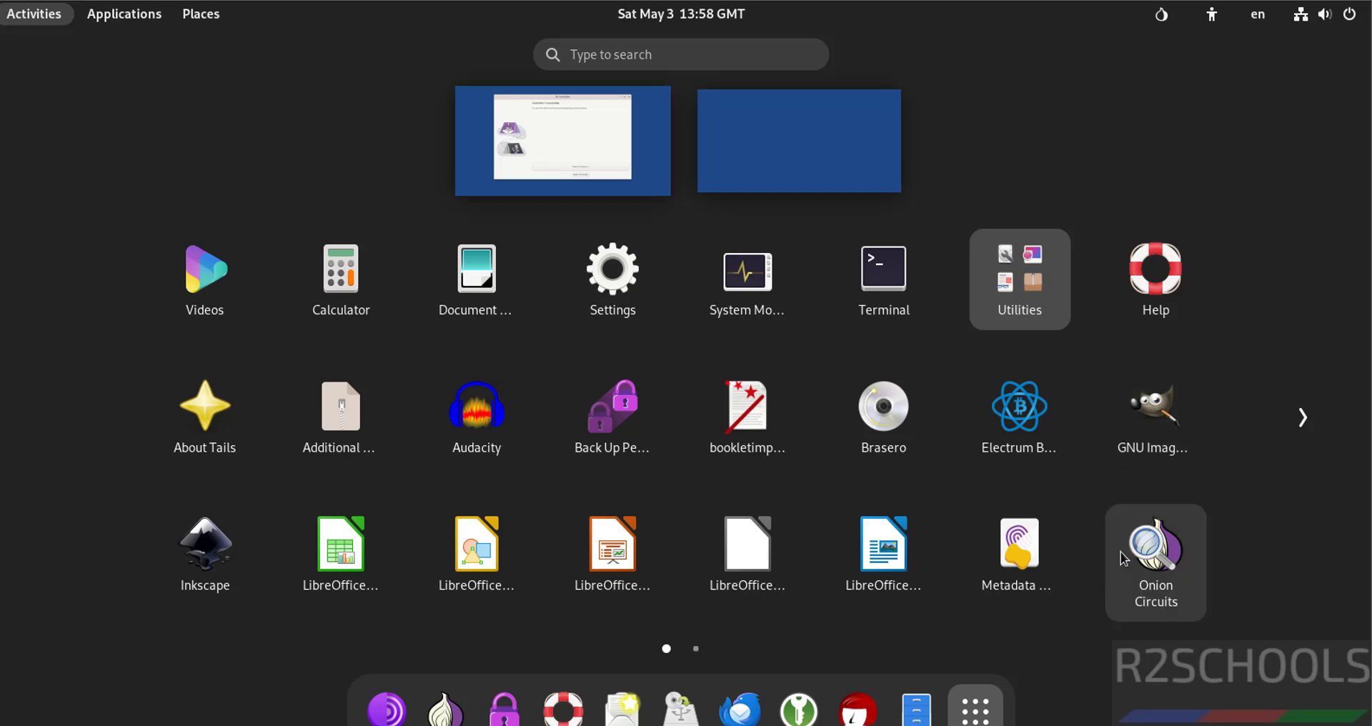
pyautogui.click(961, 96)
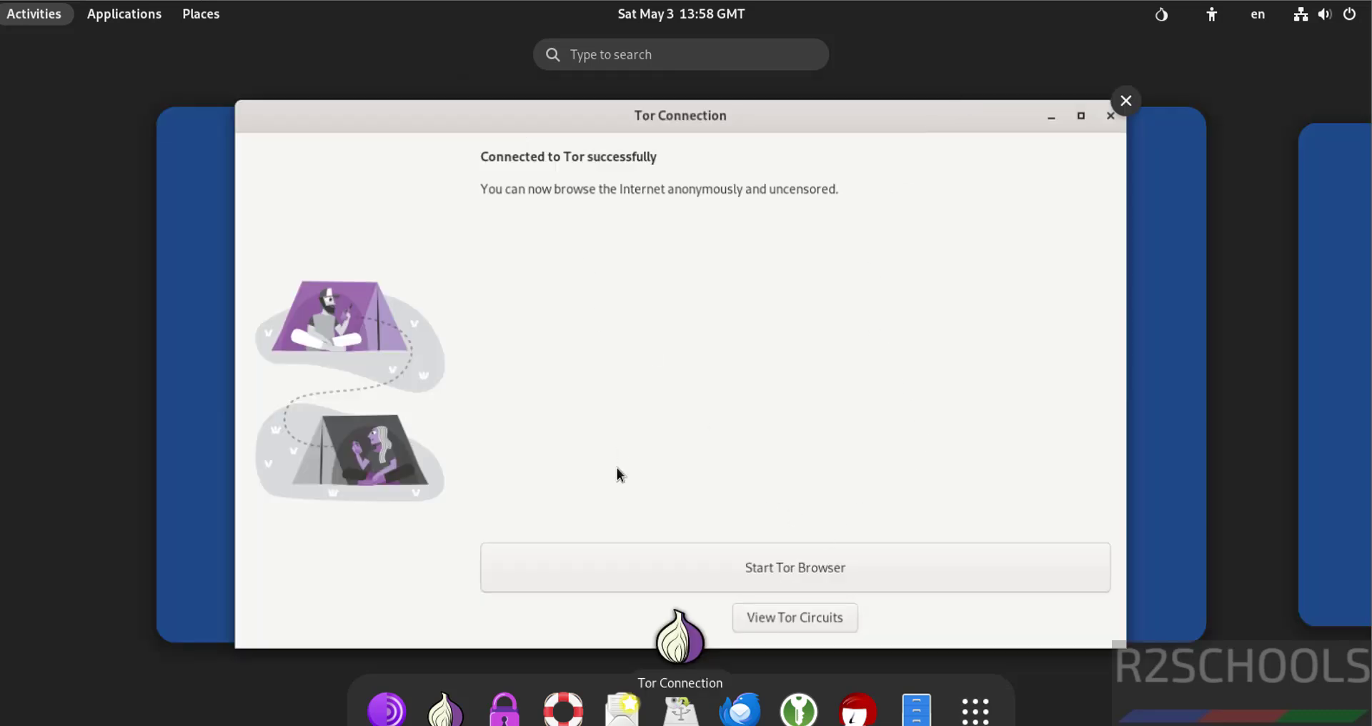
pyautogui.click(554, 581)
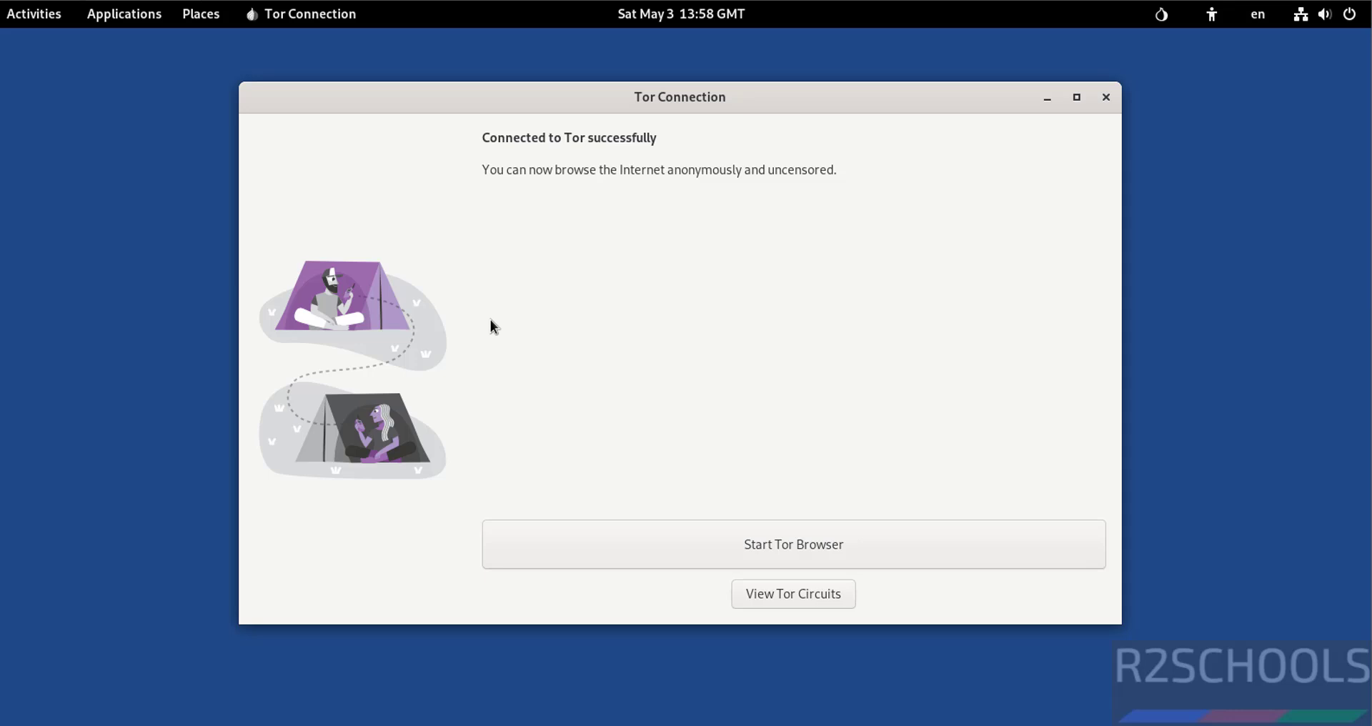
# Step: Open a Terminal window
pyautogui.click(41, 19)
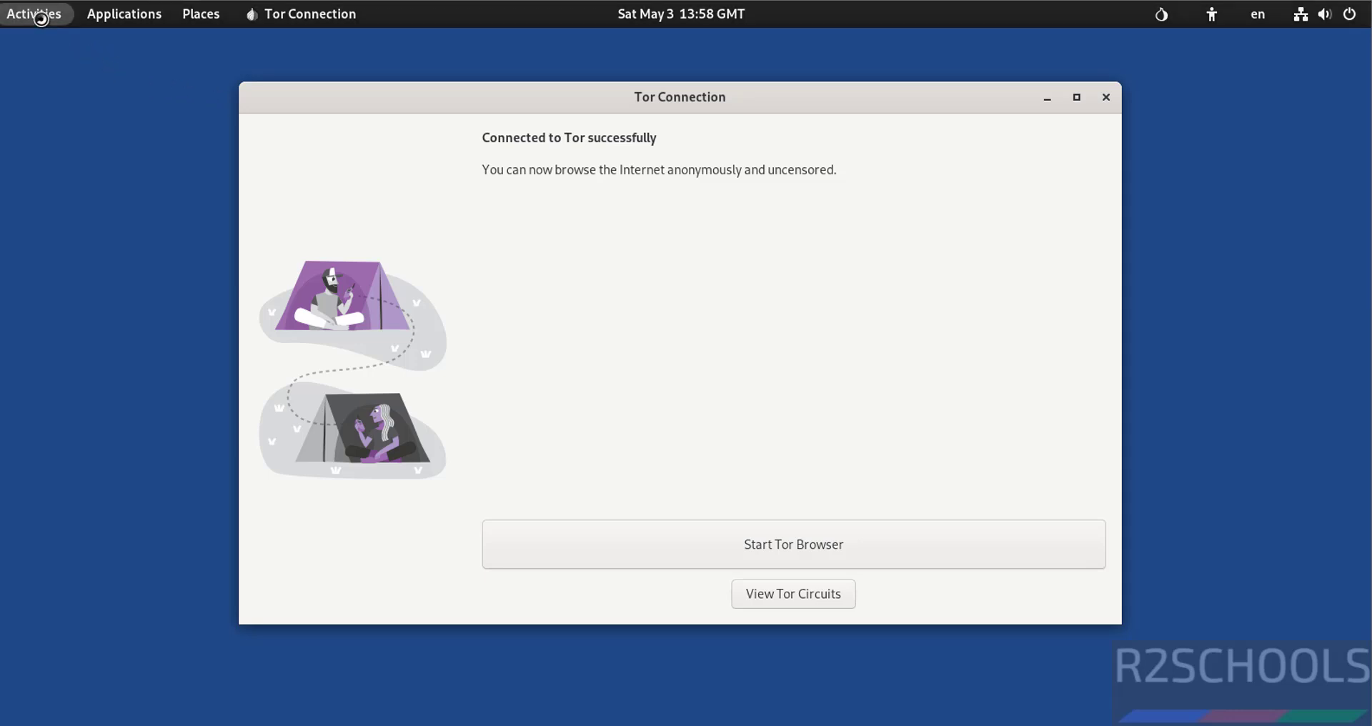
pyautogui.click(975, 707)
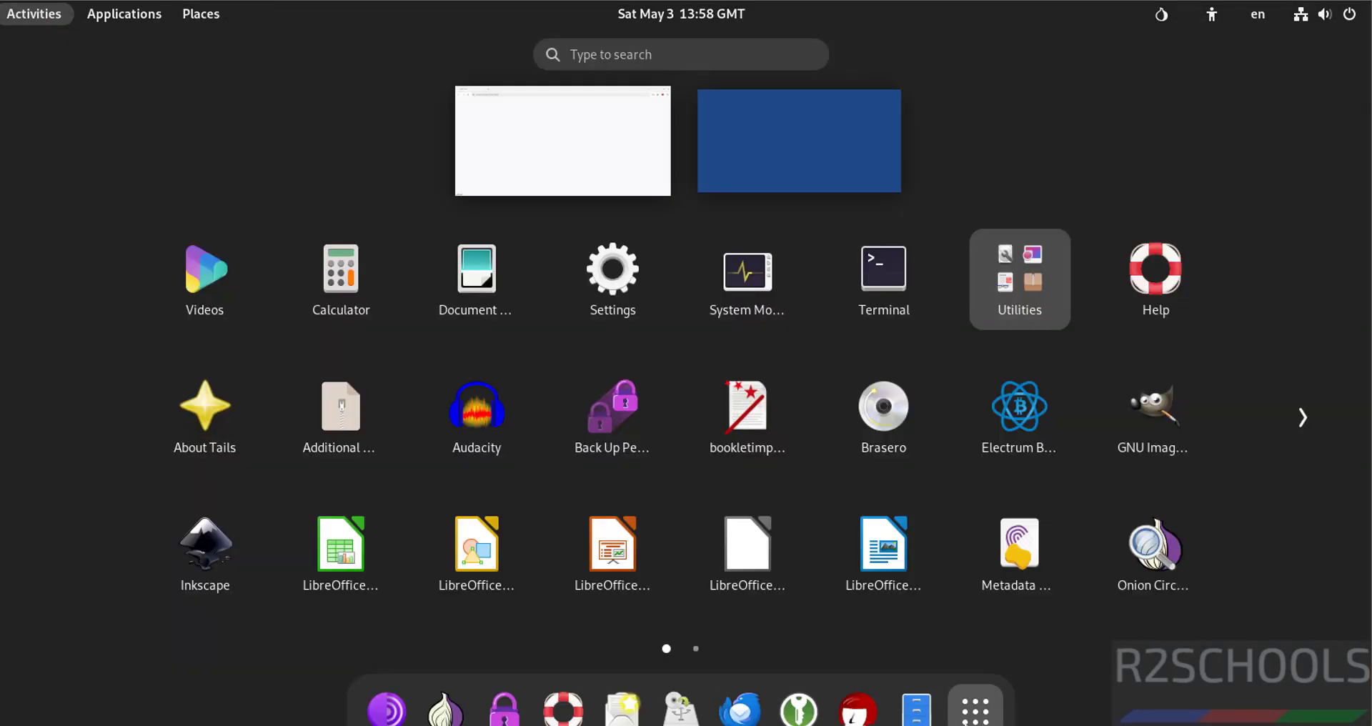
pyautogui.click(884, 306)
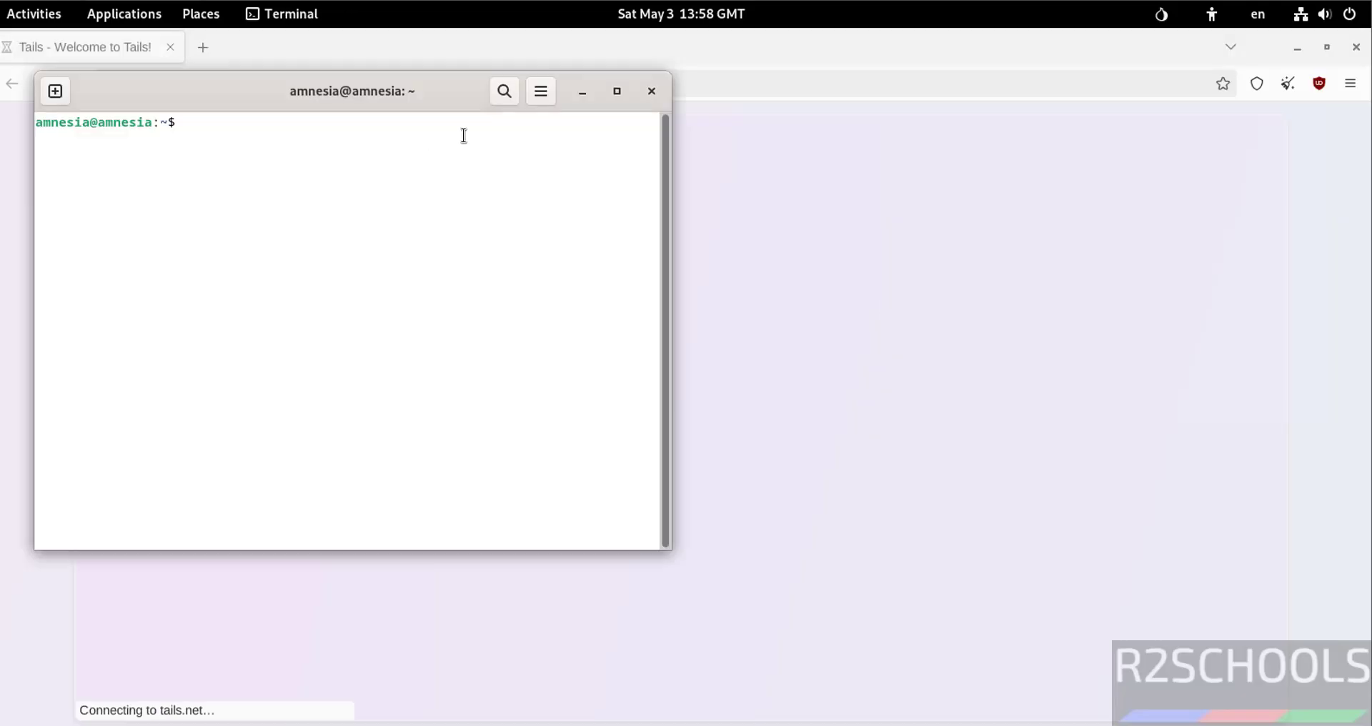
# Step: Enlarge the terminal's text and clear the Tor Browser window from behind it
pyautogui.click(543, 98)
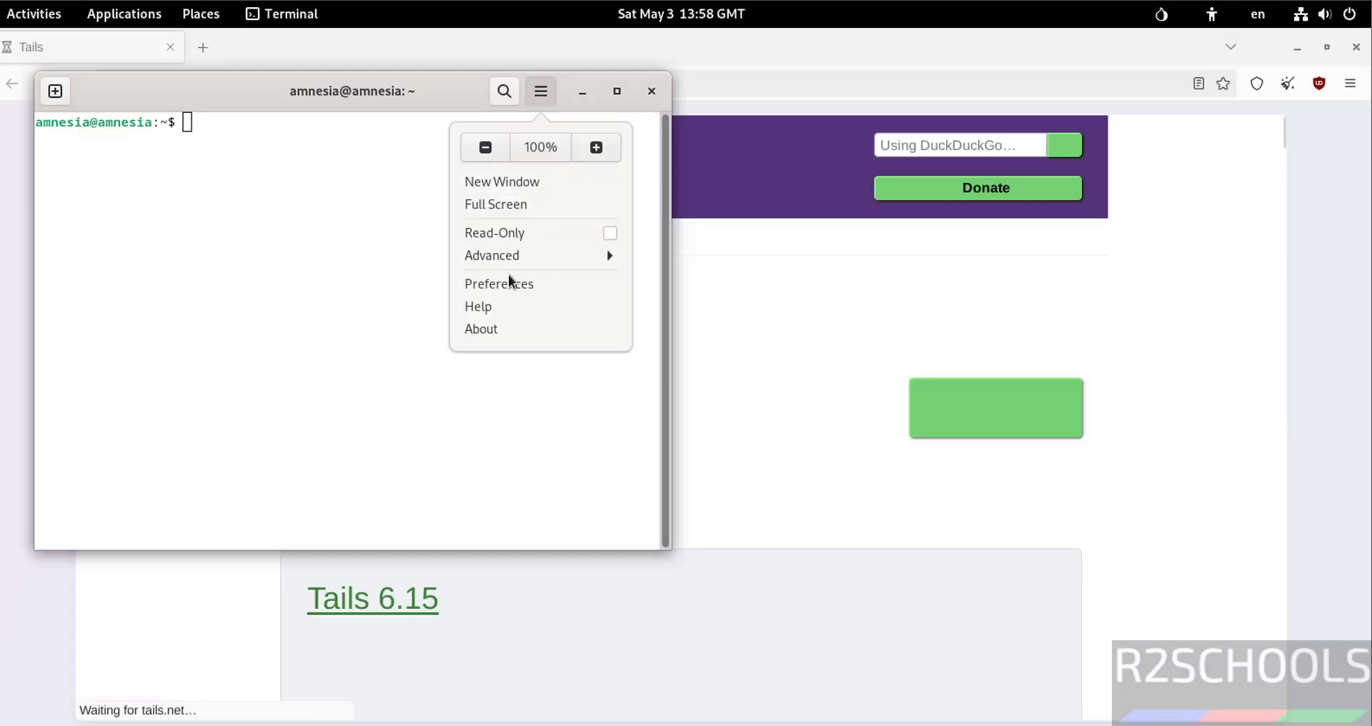
pyautogui.click(507, 282)
pyautogui.hotkey('ctrl', '+')
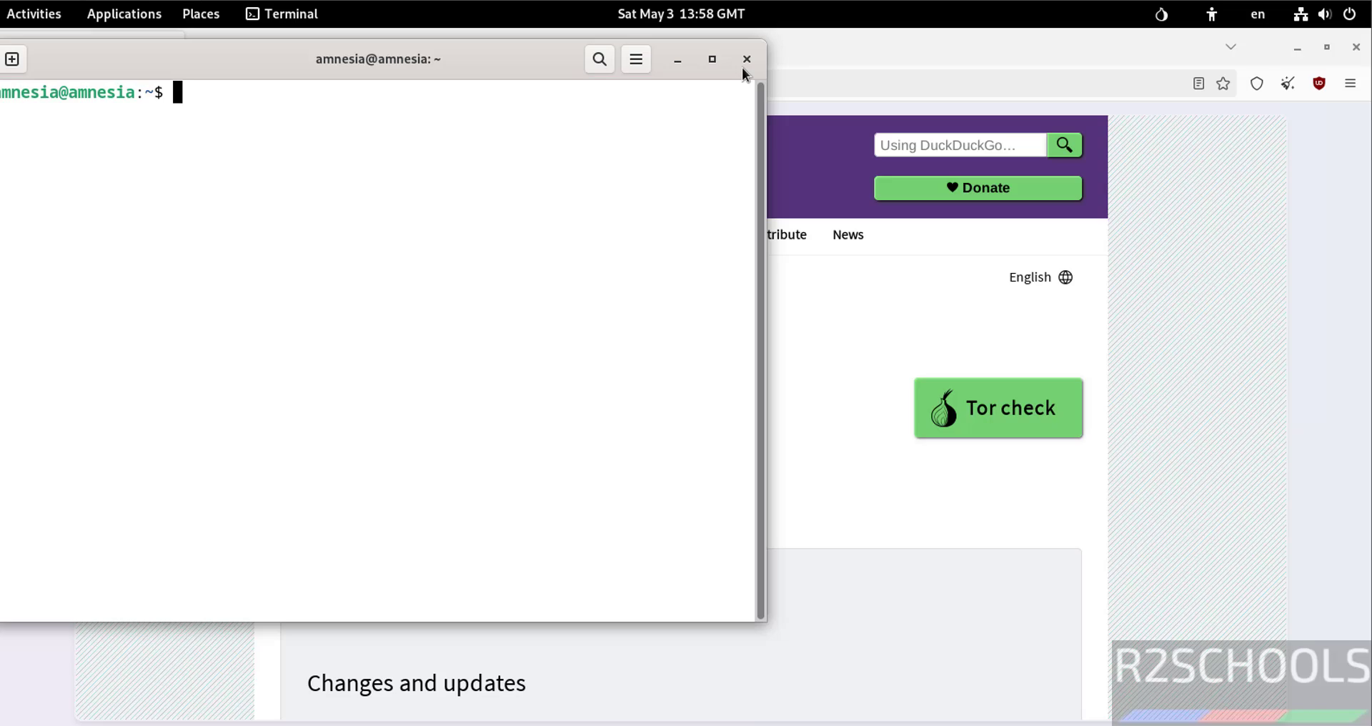
pyautogui.click(831, 66)
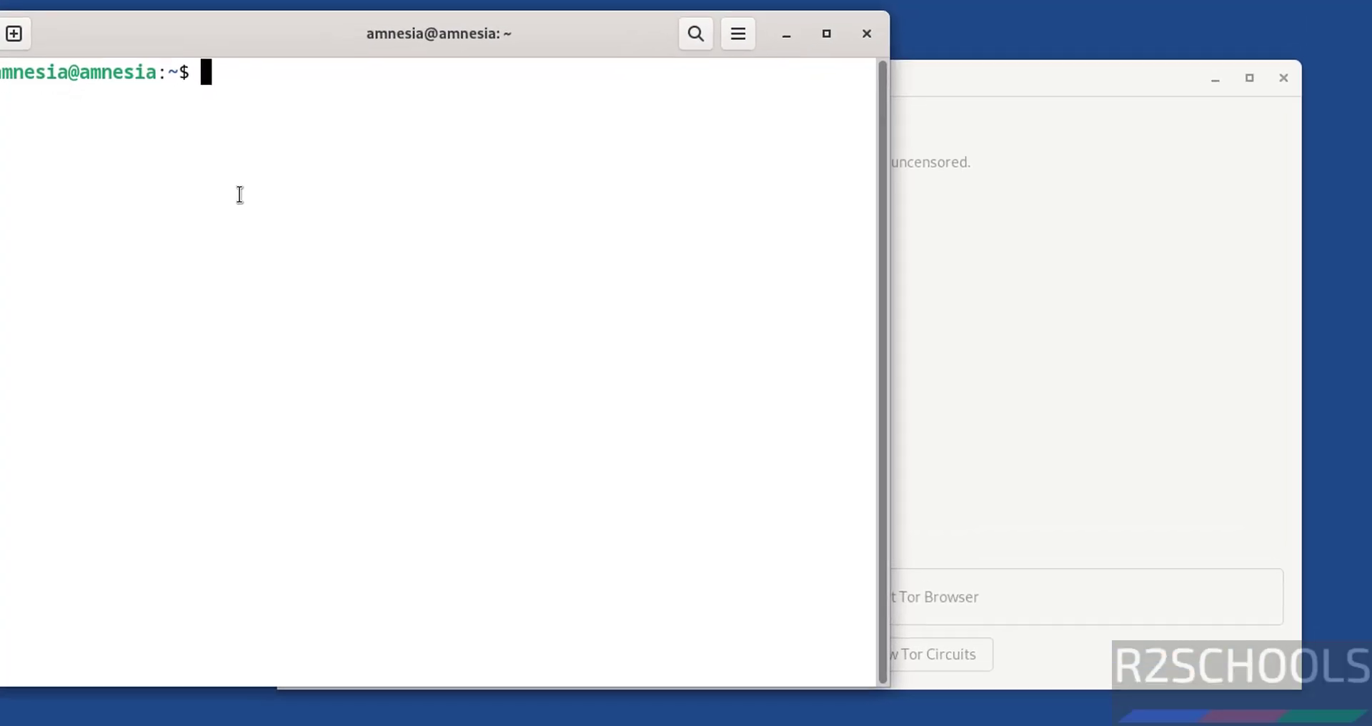
# Step: Check the operating system version with more /etc/os-release, then clear the terminal
pyautogui.write('more ')
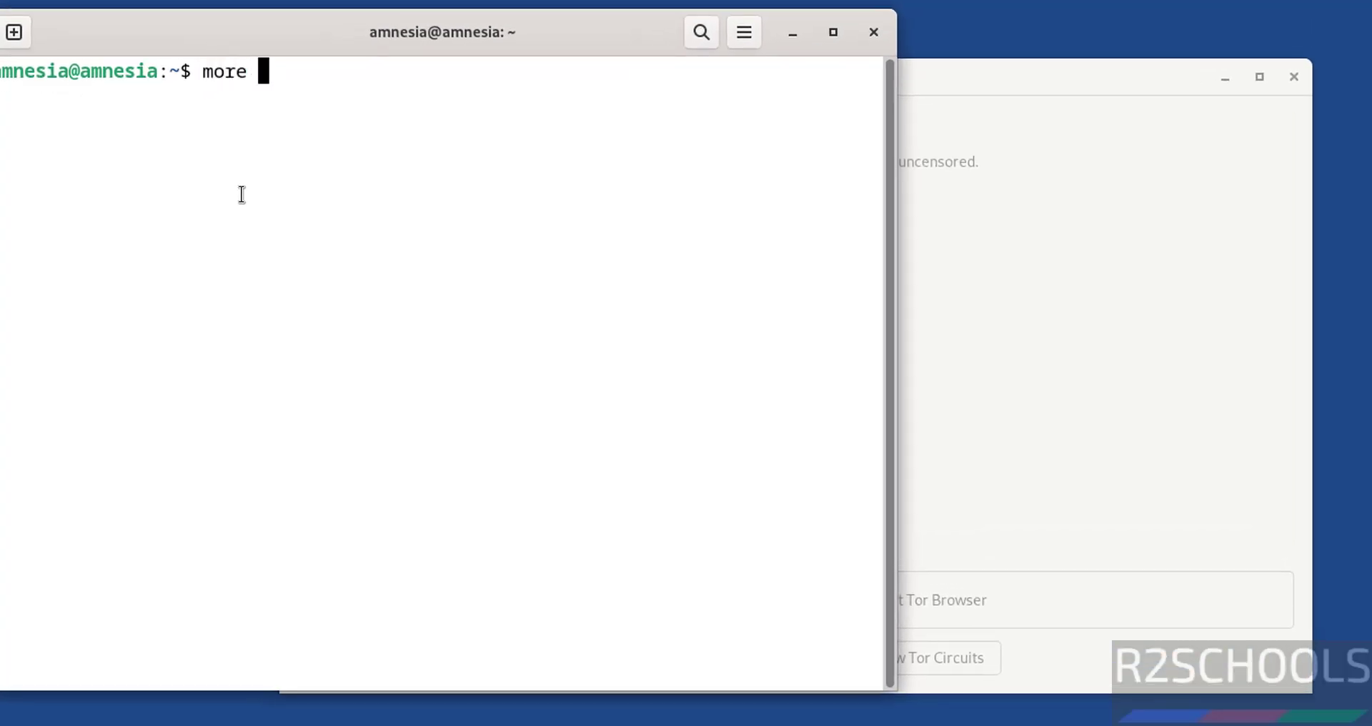
pyautogui.write('/etc/os-release')
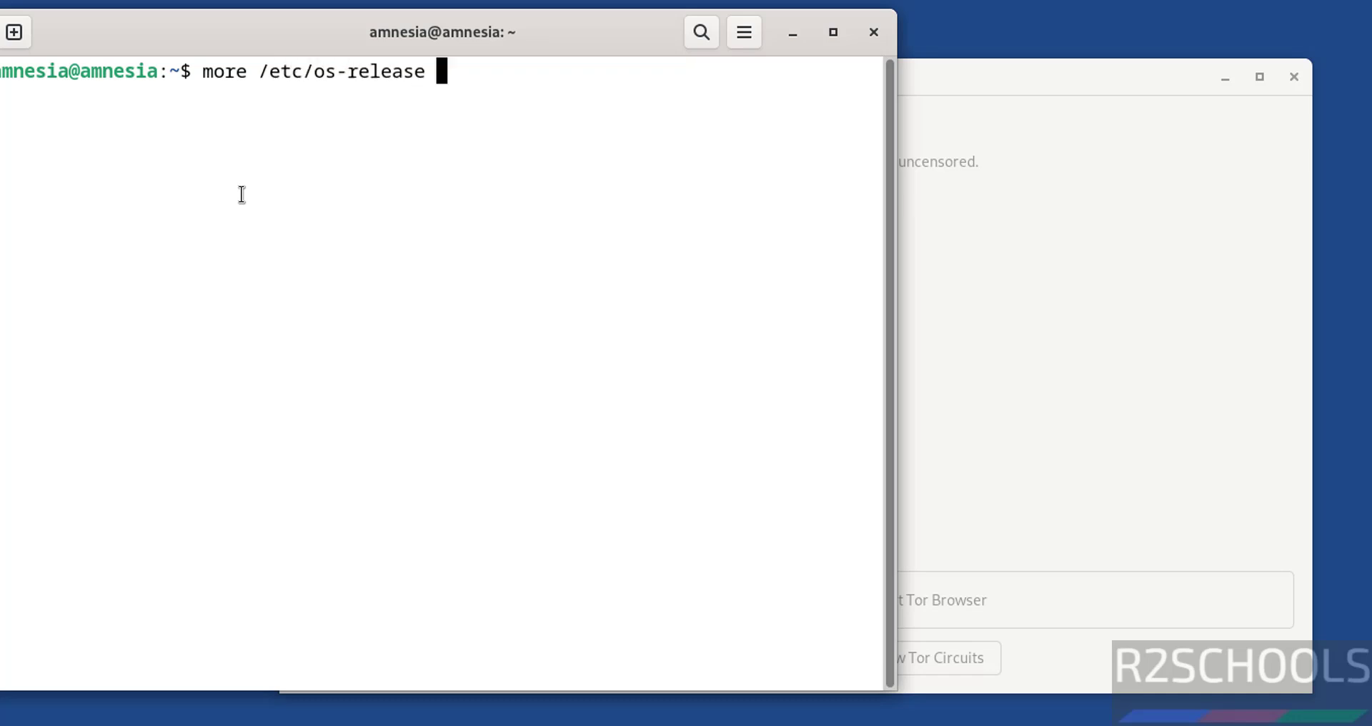
pyautogui.press('Return')
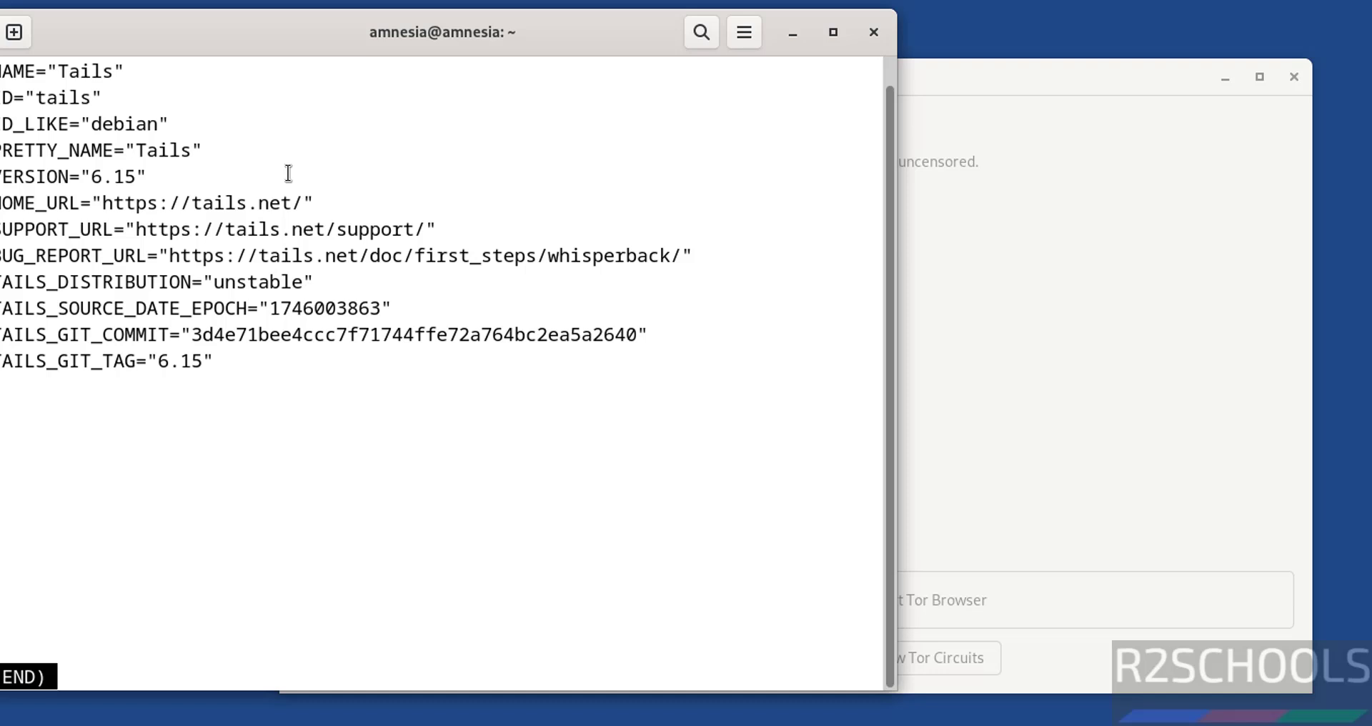
pyautogui.press('q')
pyautogui.hotkey('ctrl', 'l')
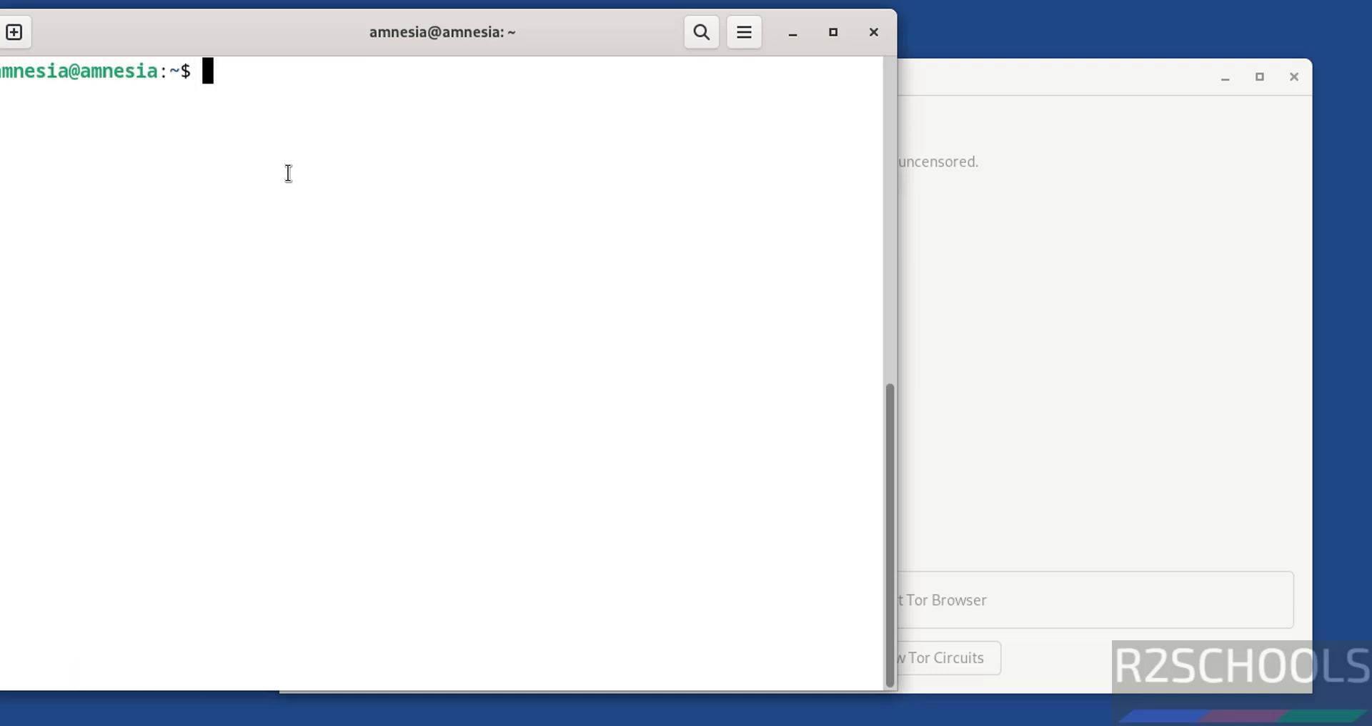
# Step: Run sudo apt update && sudo apt upgrade, authenticating with the administration password
pyautogui.write('sudo apt')
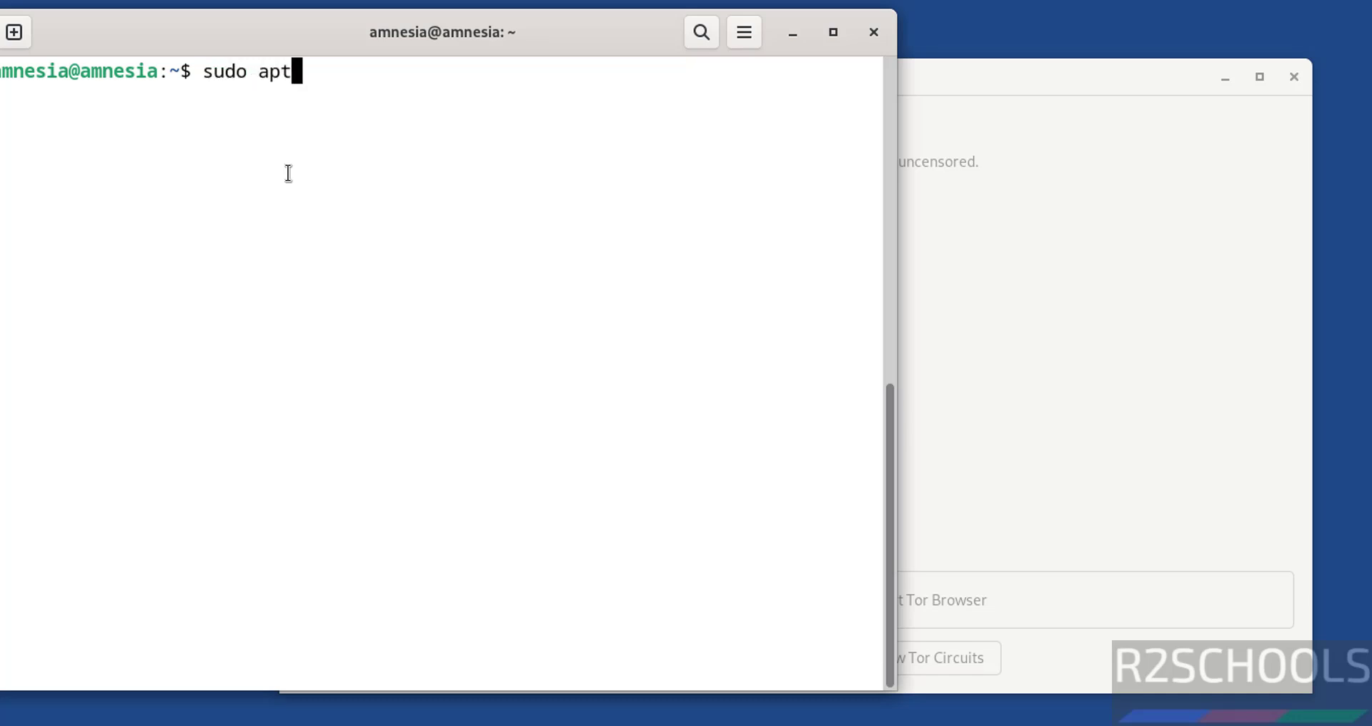
pyautogui.write(' update &')
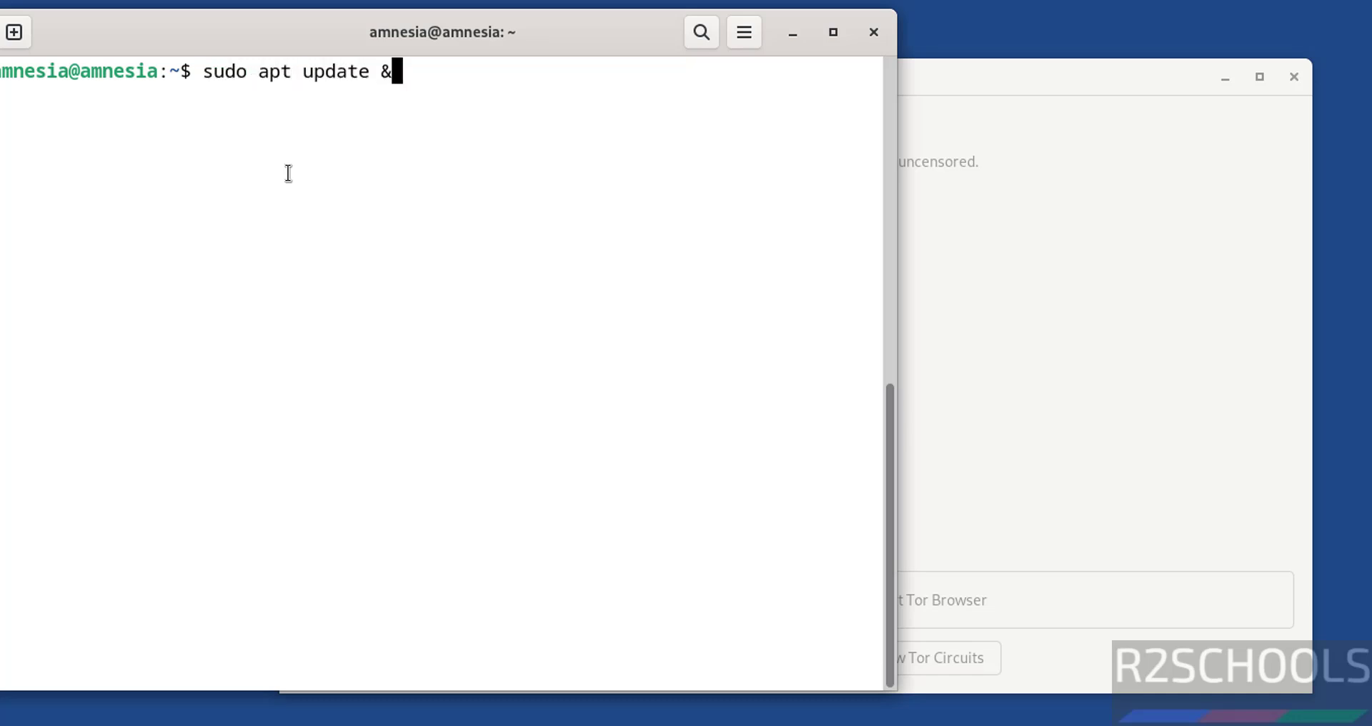
pyautogui.write('& sudo apt u')
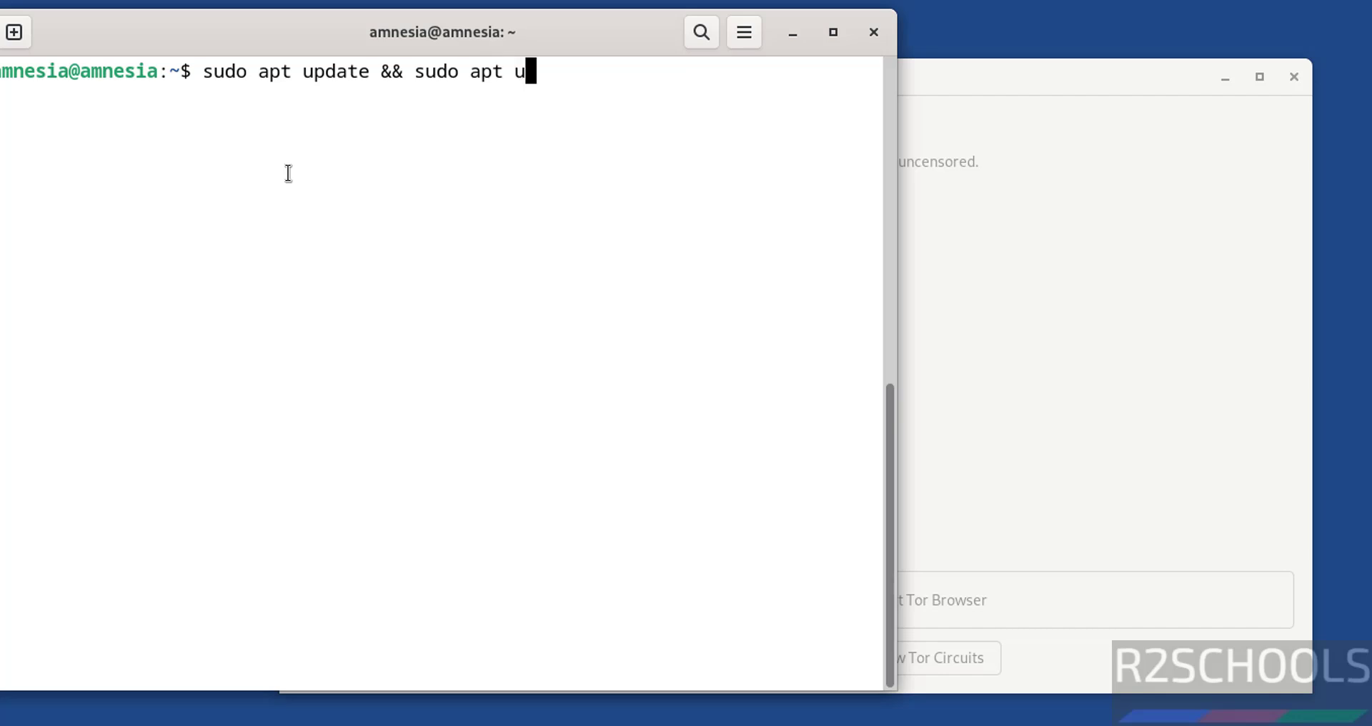
pyautogui.write('pgrade')
pyautogui.press('Return')
pyautogui.write('****')
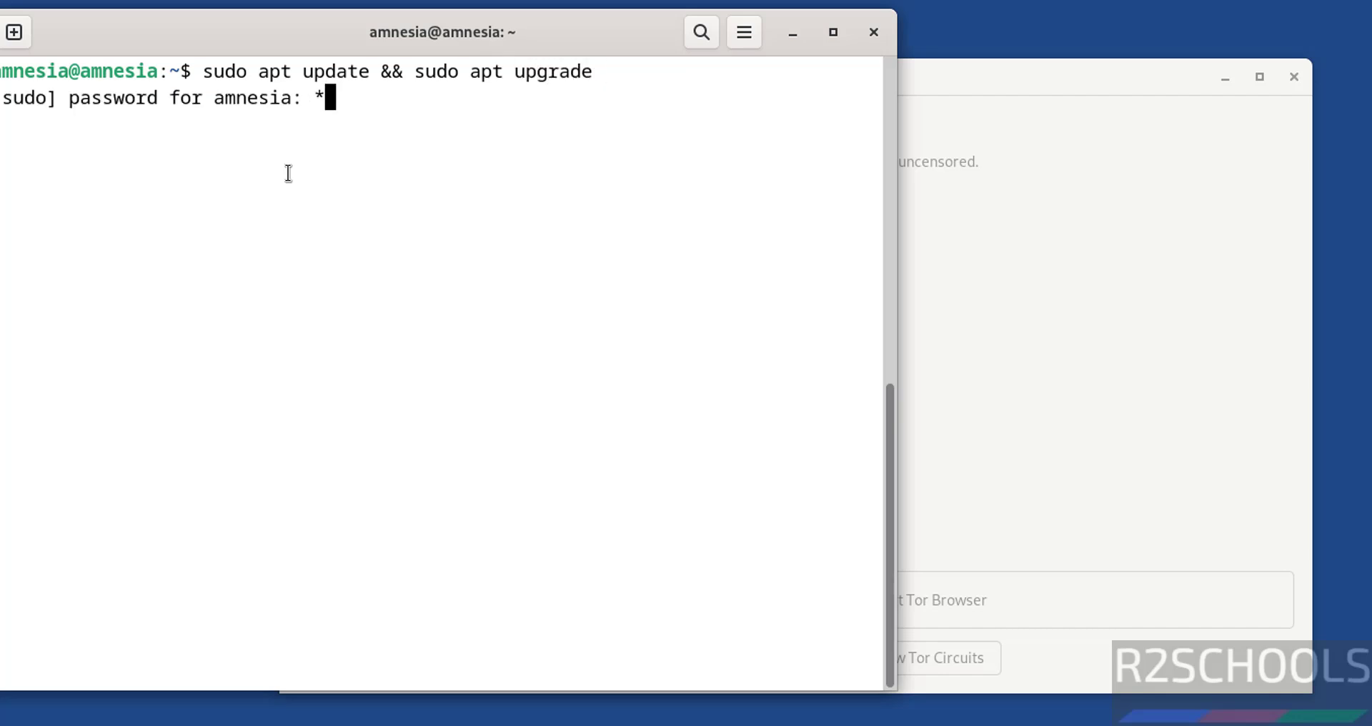
pyautogui.write('*****')
pyautogui.press('Return')
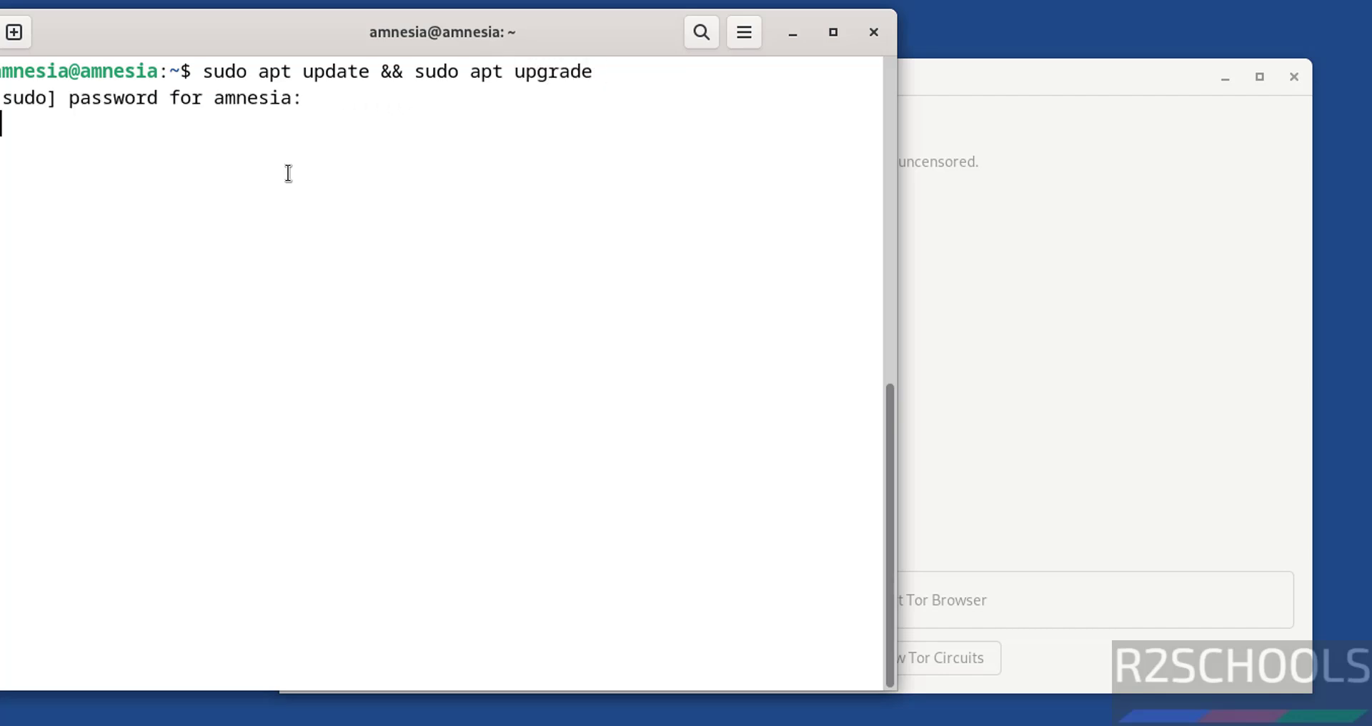